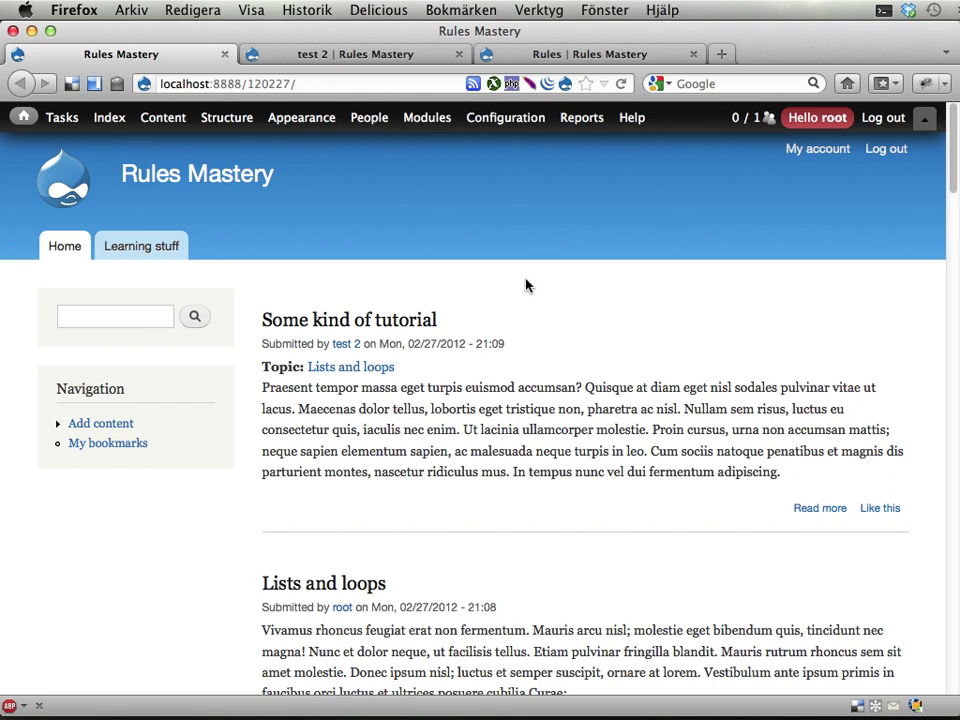
# Step: From the Rules admin page, start a new reaction rule and list the React on event options
pyautogui.click(550, 53)
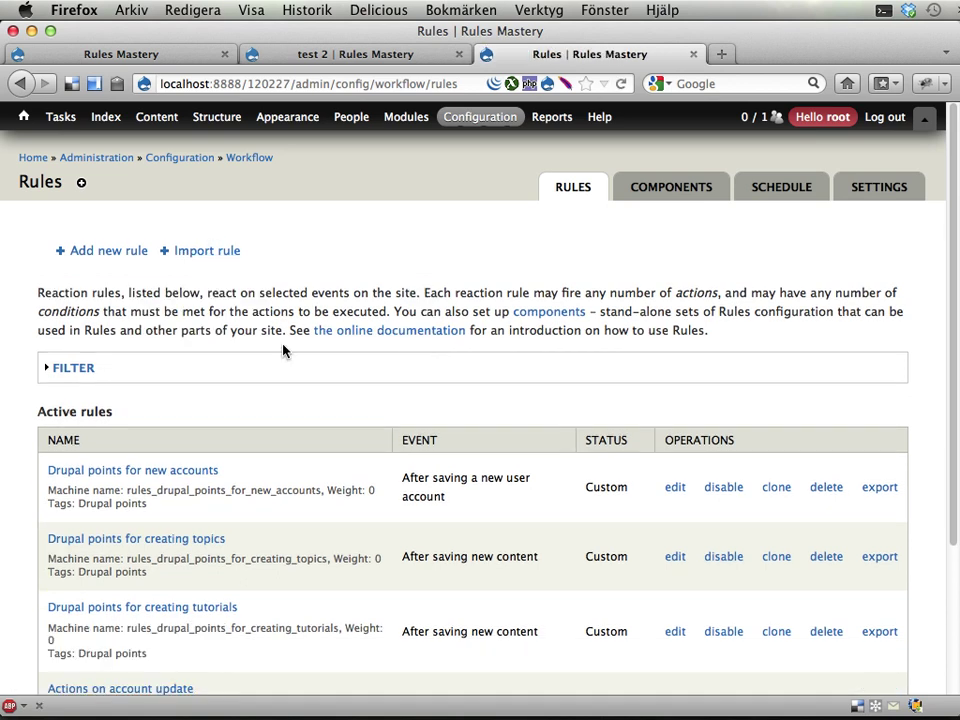
pyautogui.scroll(-3, 126, 352)
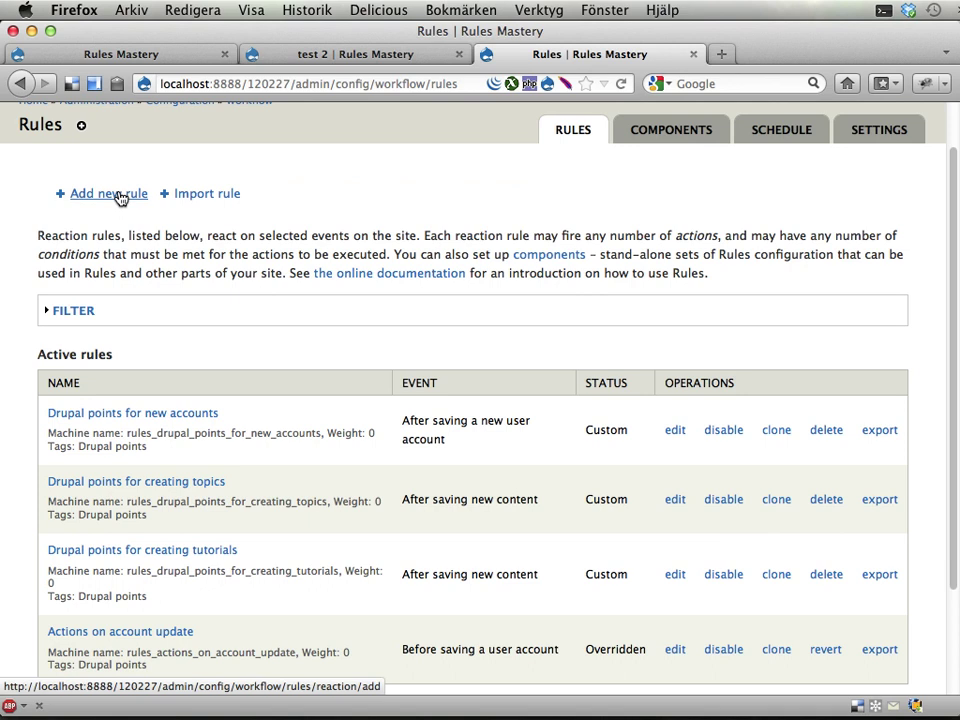
pyautogui.click(118, 195)
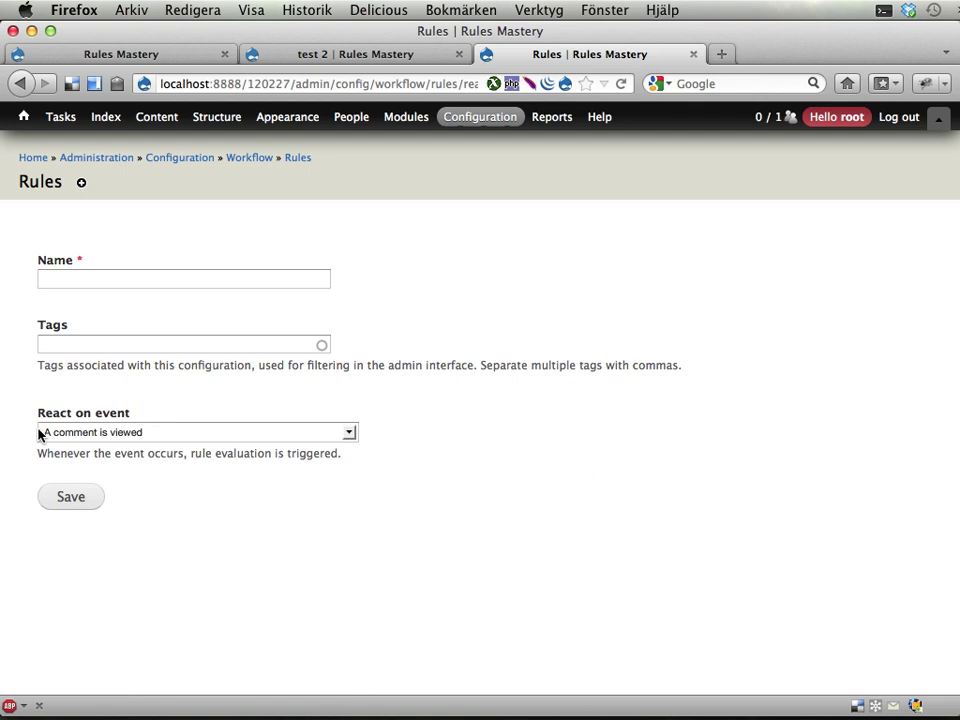
pyautogui.click(133, 436)
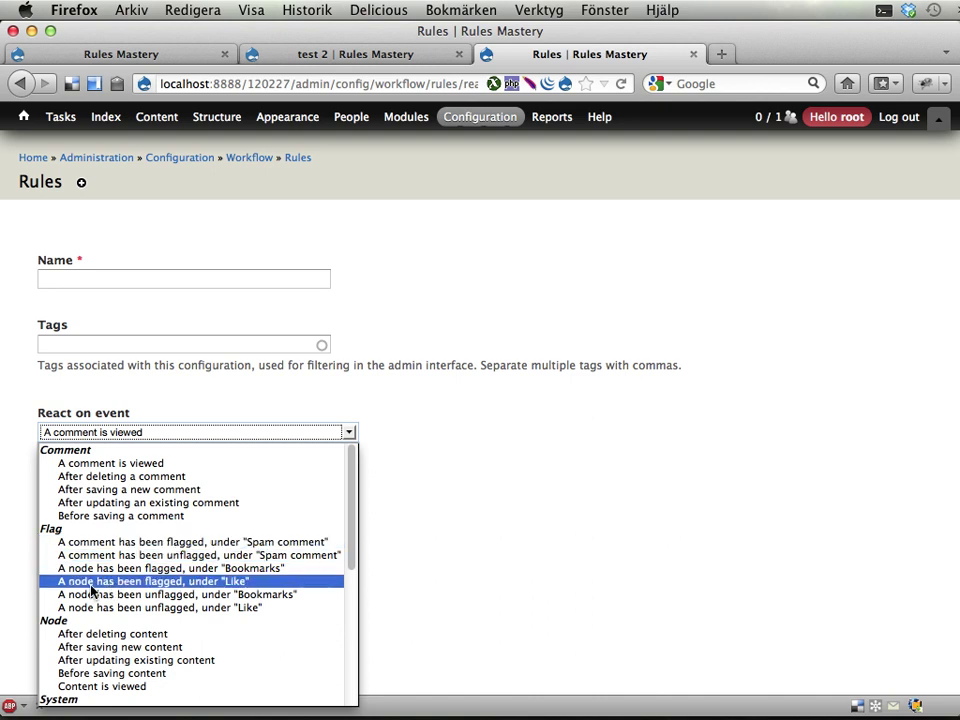
# Step: Choose the node-flagged-under-Like event, name the rule 'Drupal points for being liked', tag it 'Drupal points'
pyautogui.click(176, 587)
pyautogui.click(264, 279)
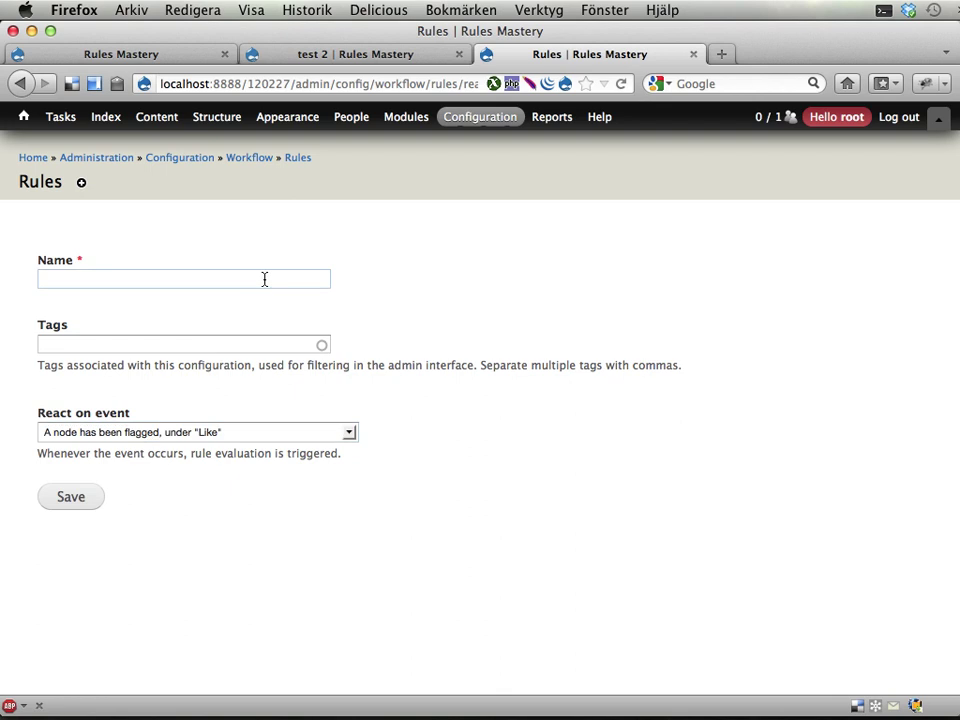
pyautogui.write('Dru')
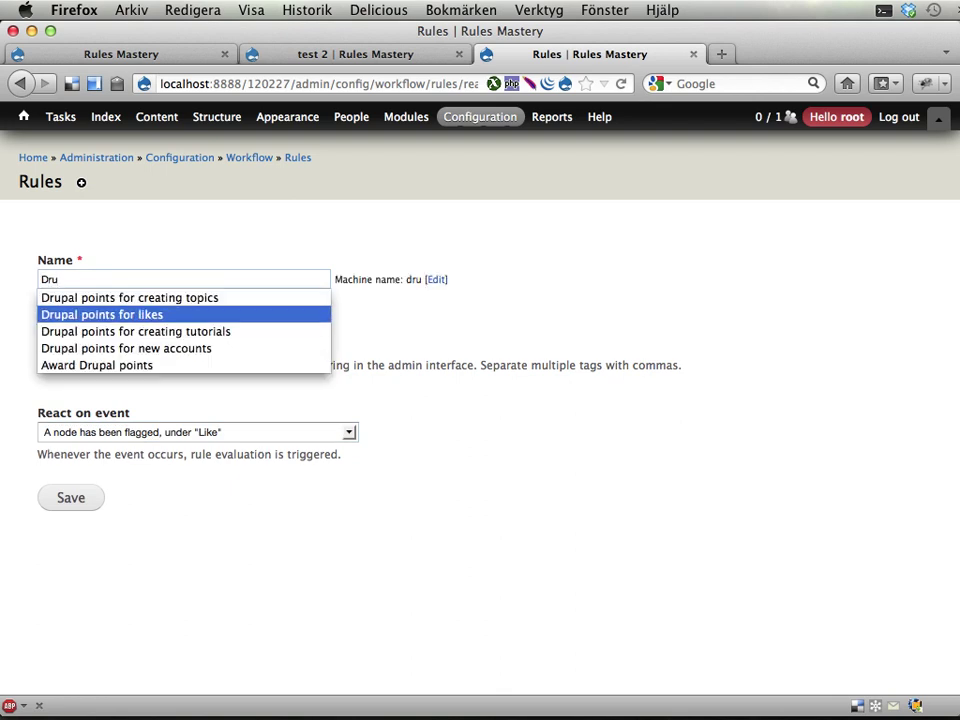
pyautogui.click(102, 314)
pyautogui.press('BackSpace')
pyautogui.press('BackSpace')
pyautogui.press('BackSpace')
pyautogui.press('BackSpace')
pyautogui.press('BackSpace')
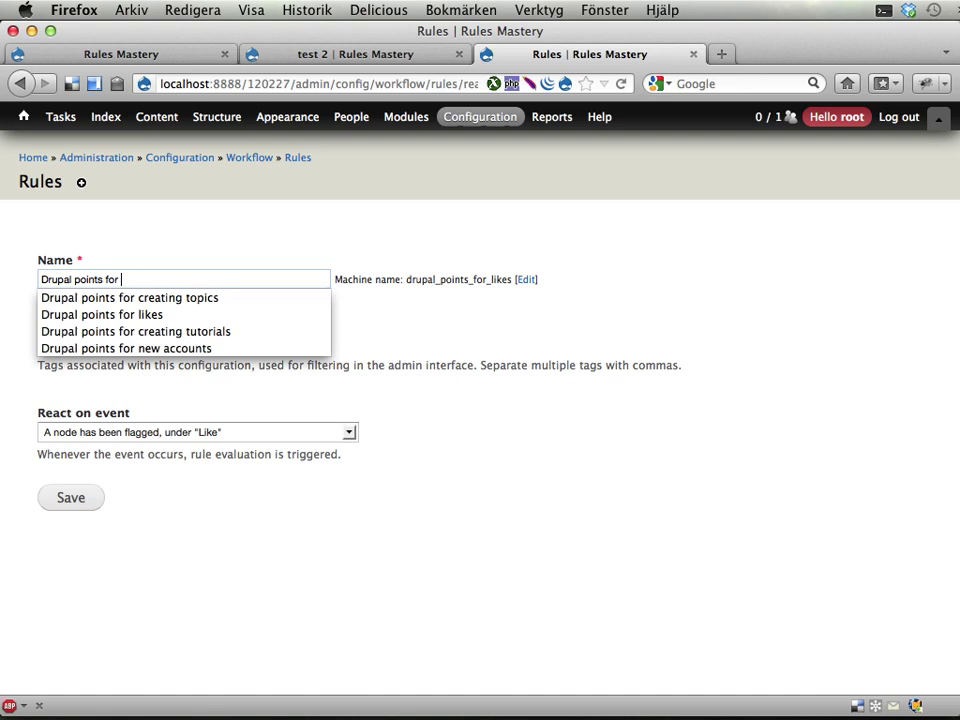
pyautogui.write('being liked')
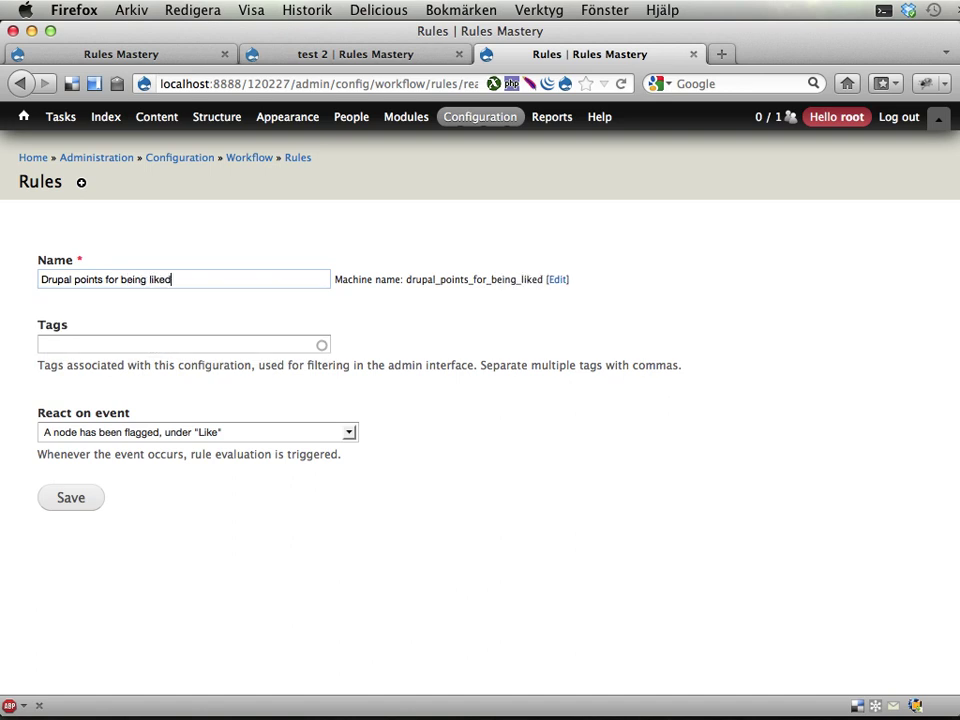
pyautogui.click(271, 343)
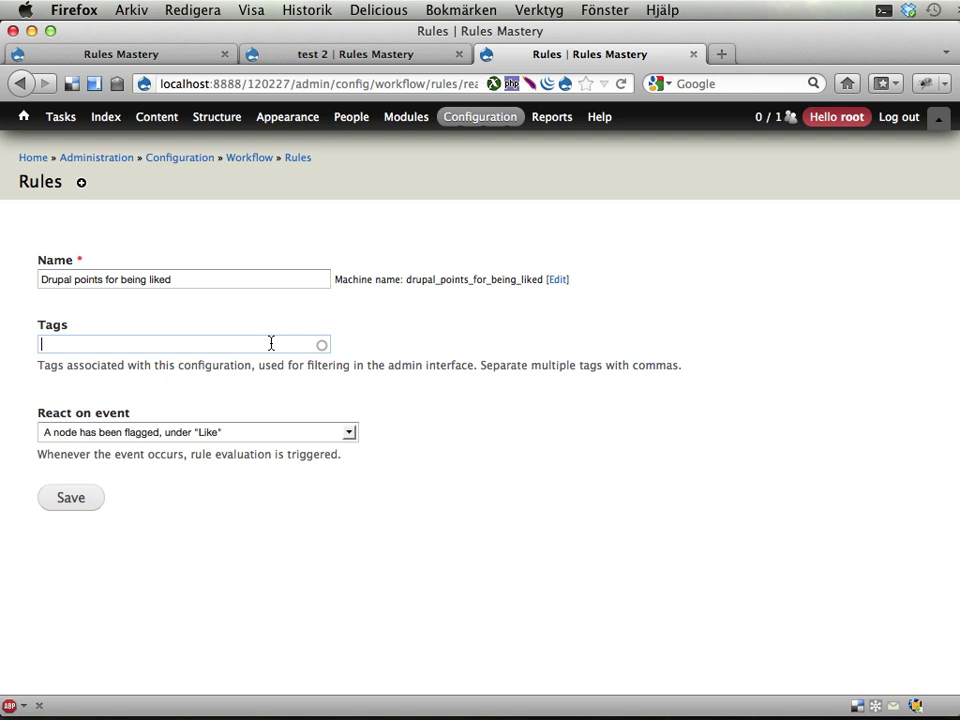
pyautogui.write('drupa')
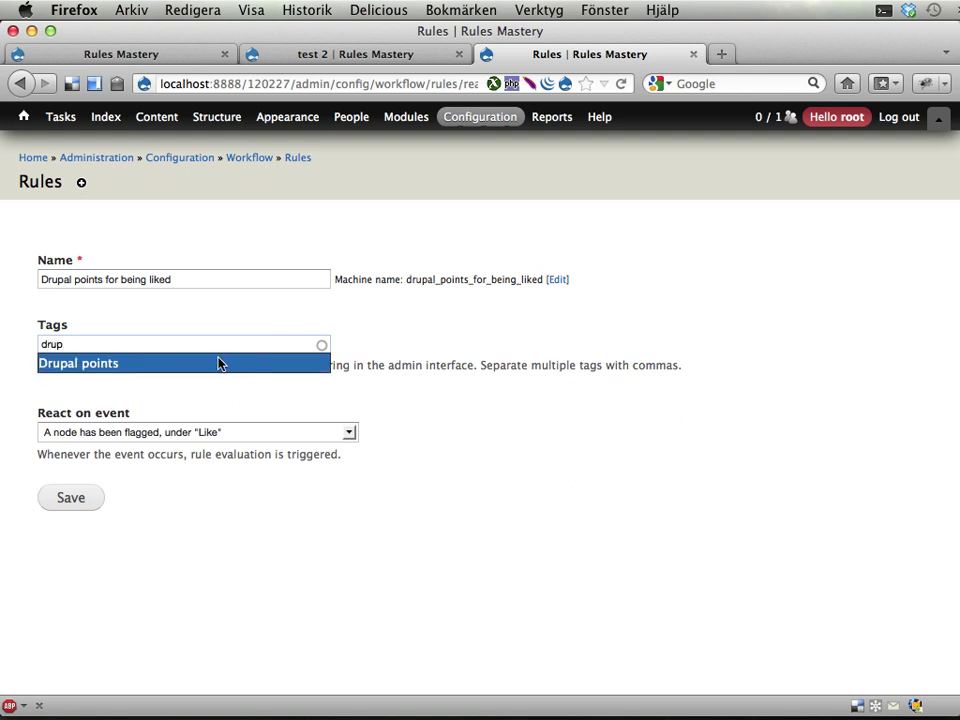
pyautogui.click(212, 361)
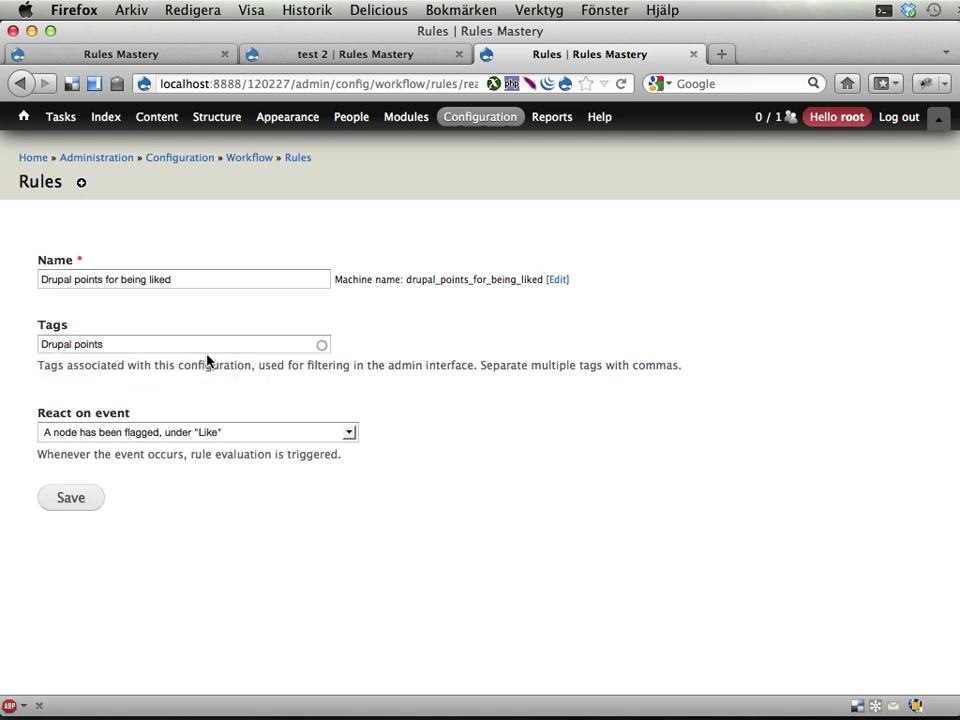
# Step: Save the new rule and check that its Conditions section shows None
pyautogui.click(67, 505)
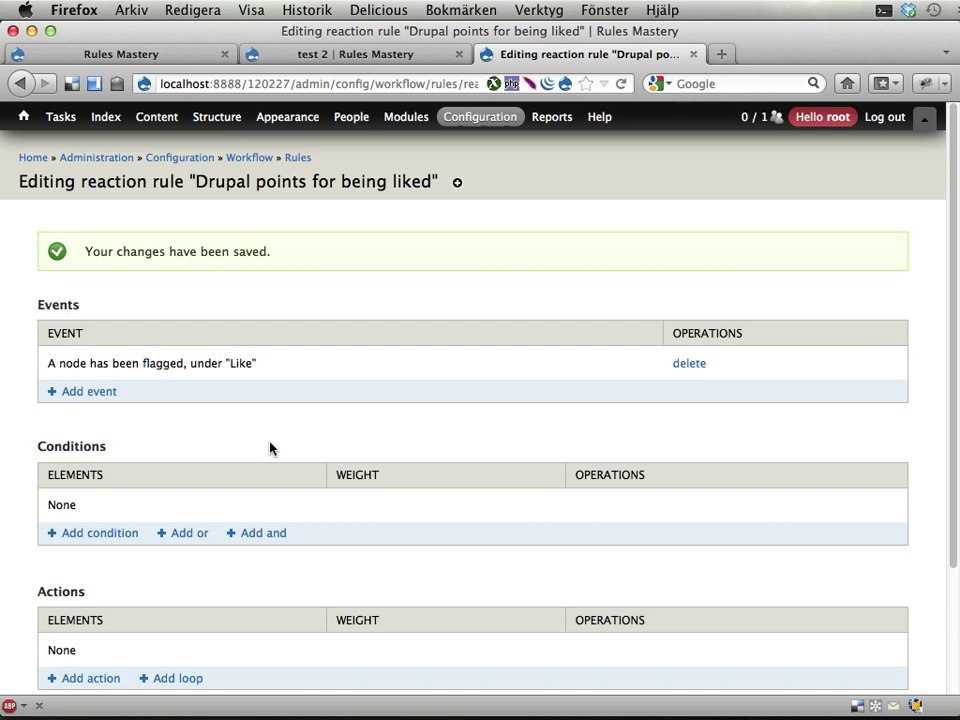
pyautogui.scroll(-3, 274, 448)
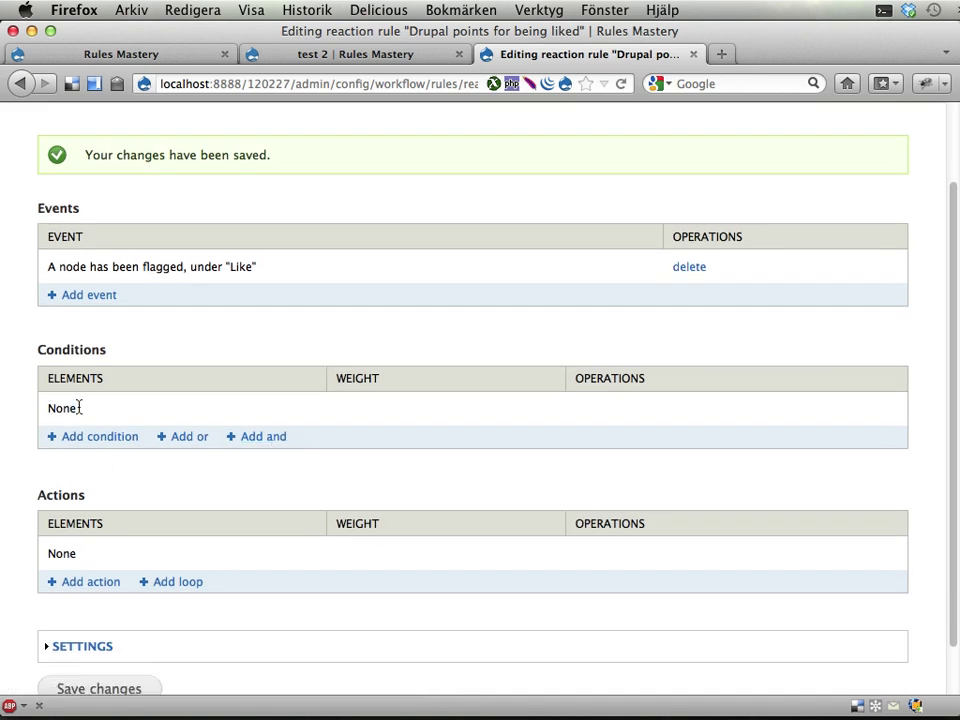
pyautogui.doubleClick(79, 407)
pyautogui.click(120, 405)
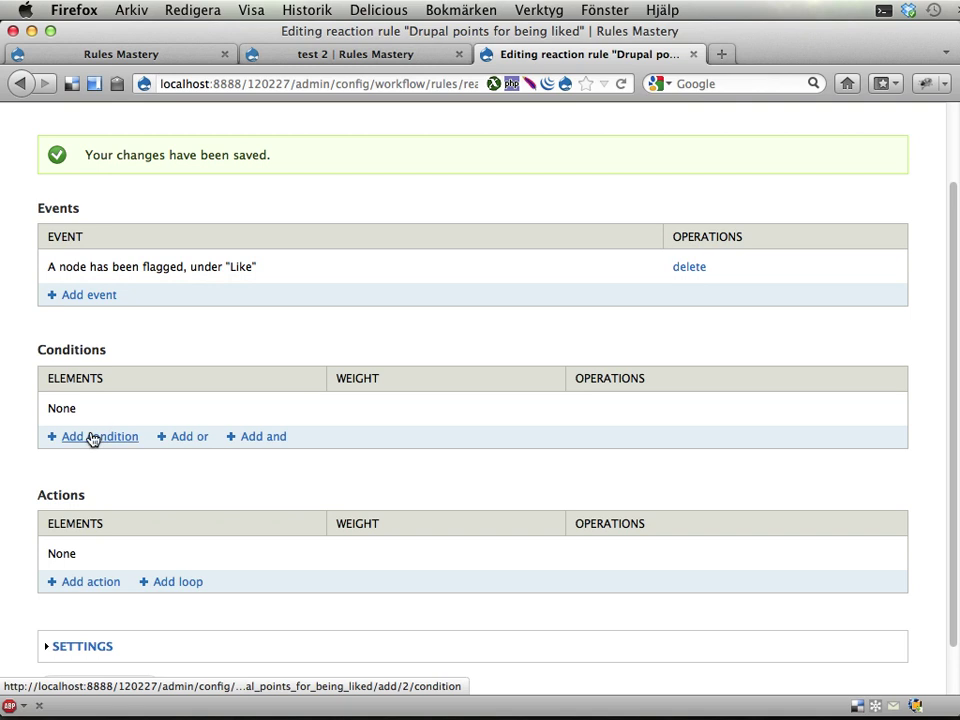
# Step: Start a Data comparison condition and browse the flag entries in the data selector
pyautogui.click(93, 438)
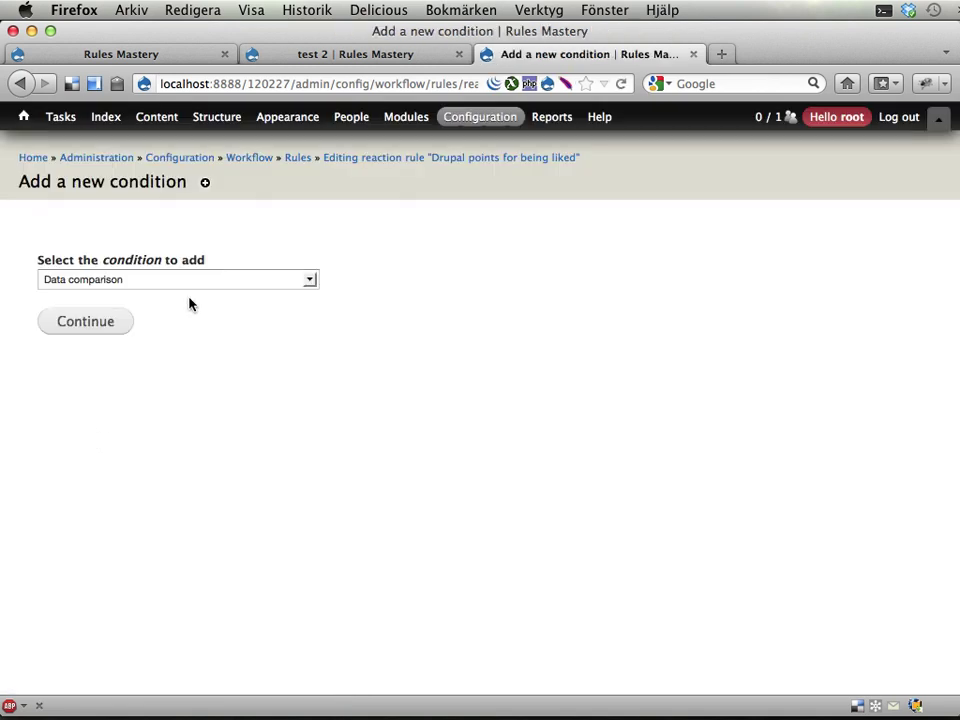
pyautogui.click(204, 280)
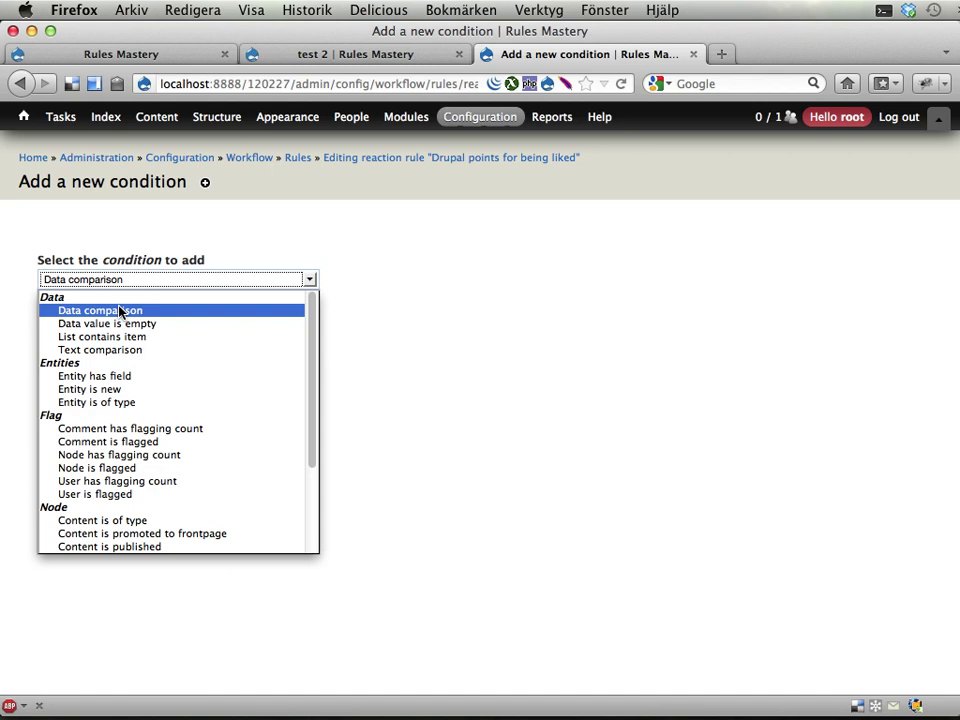
pyautogui.click(120, 311)
pyautogui.click(94, 330)
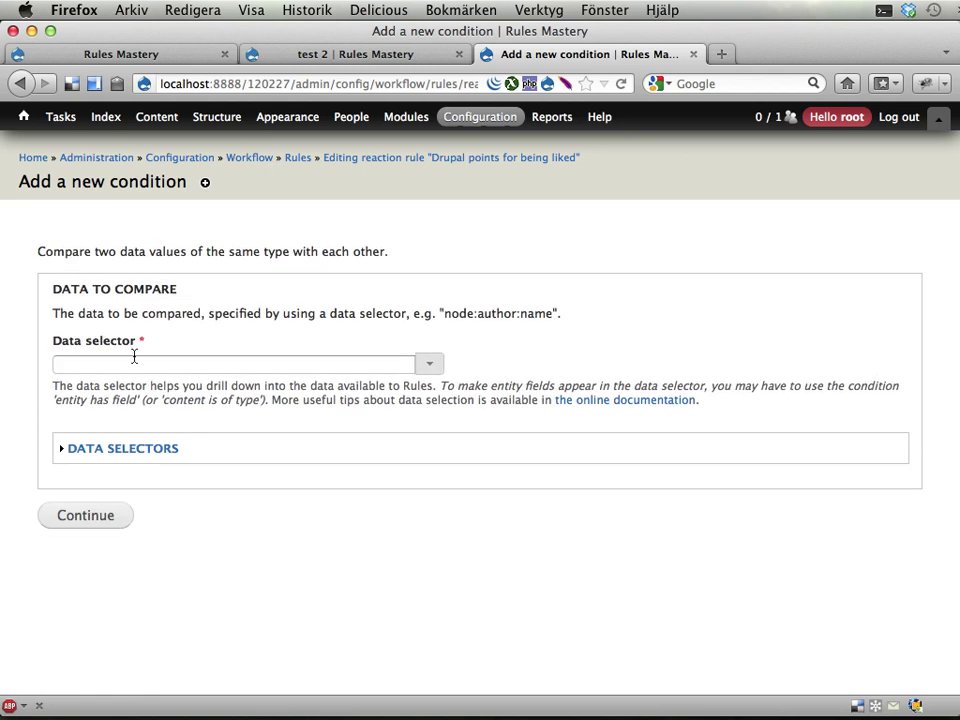
pyautogui.click(134, 358)
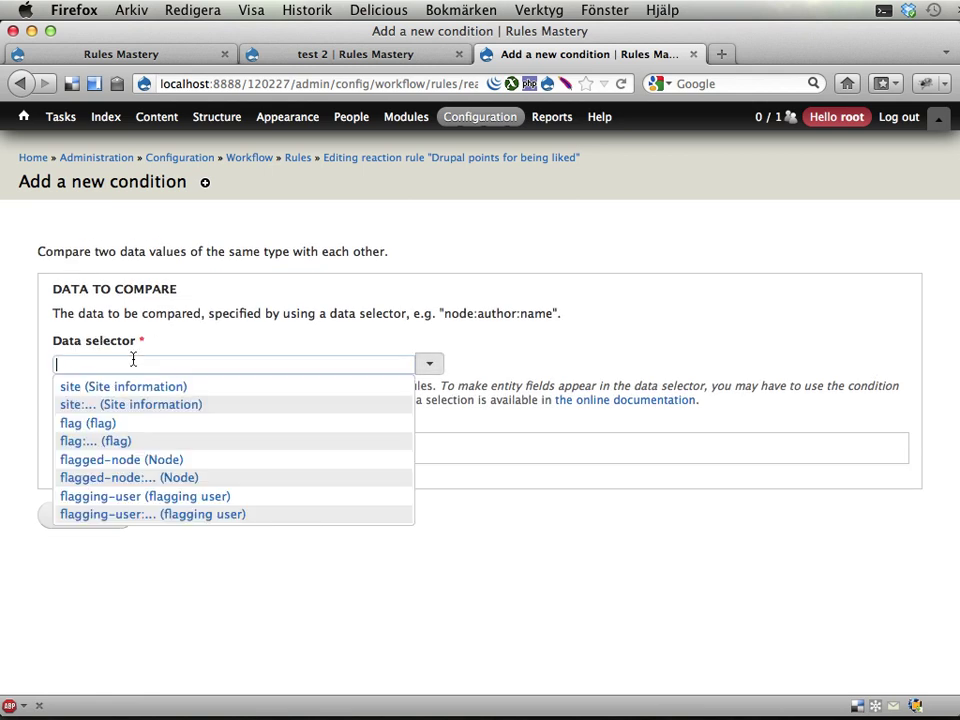
pyautogui.click(100, 450)
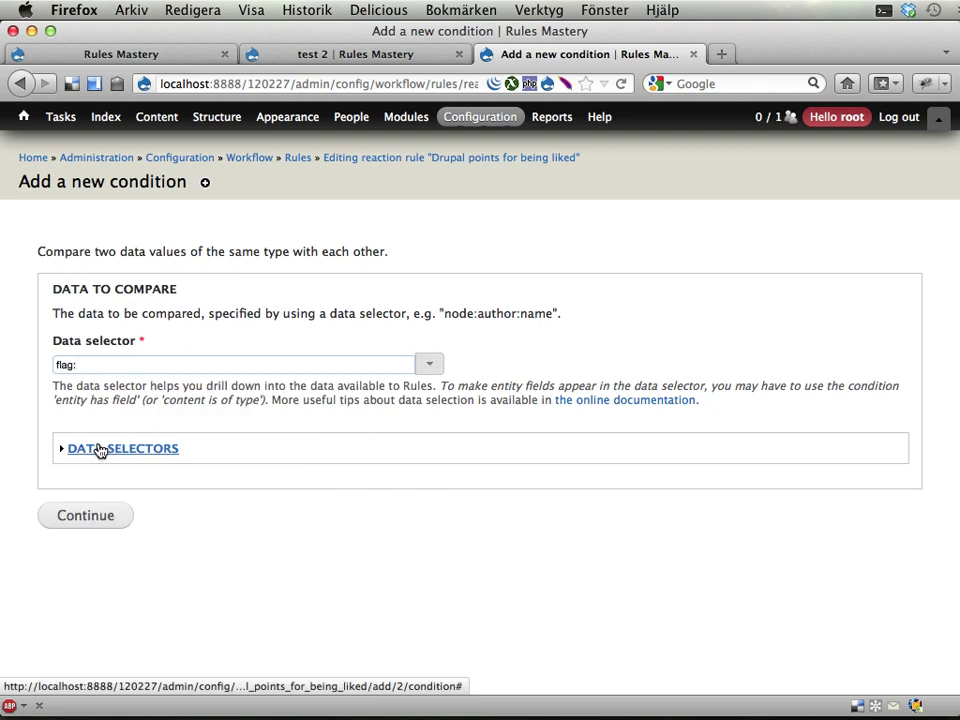
pyautogui.press('BackSpace')
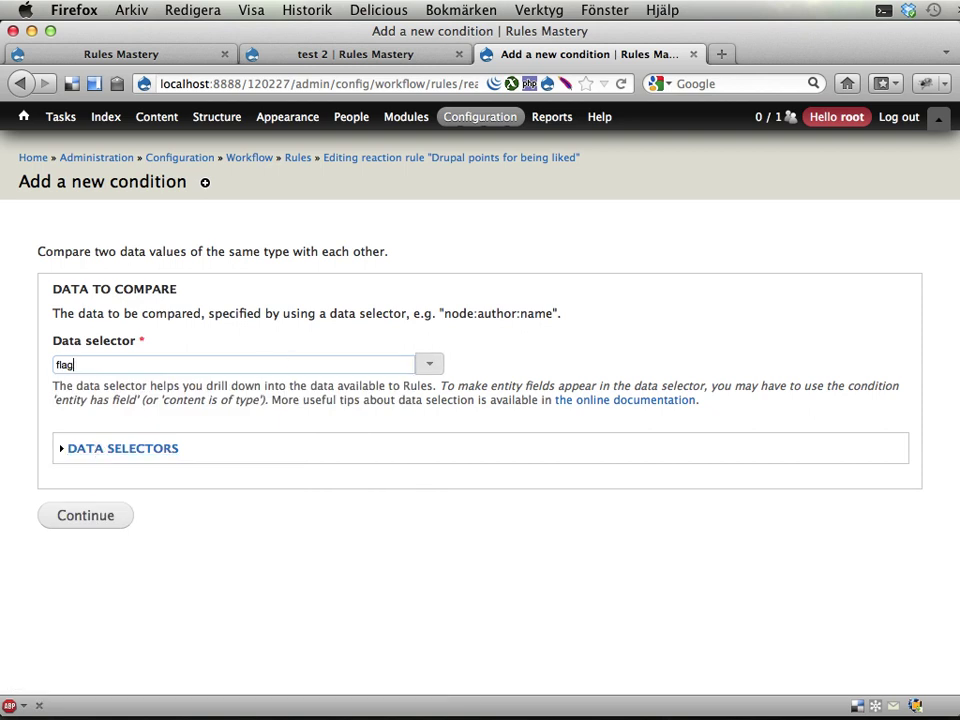
pyautogui.press('BackSpace')
pyautogui.press('BackSpace')
pyautogui.press('BackSpace')
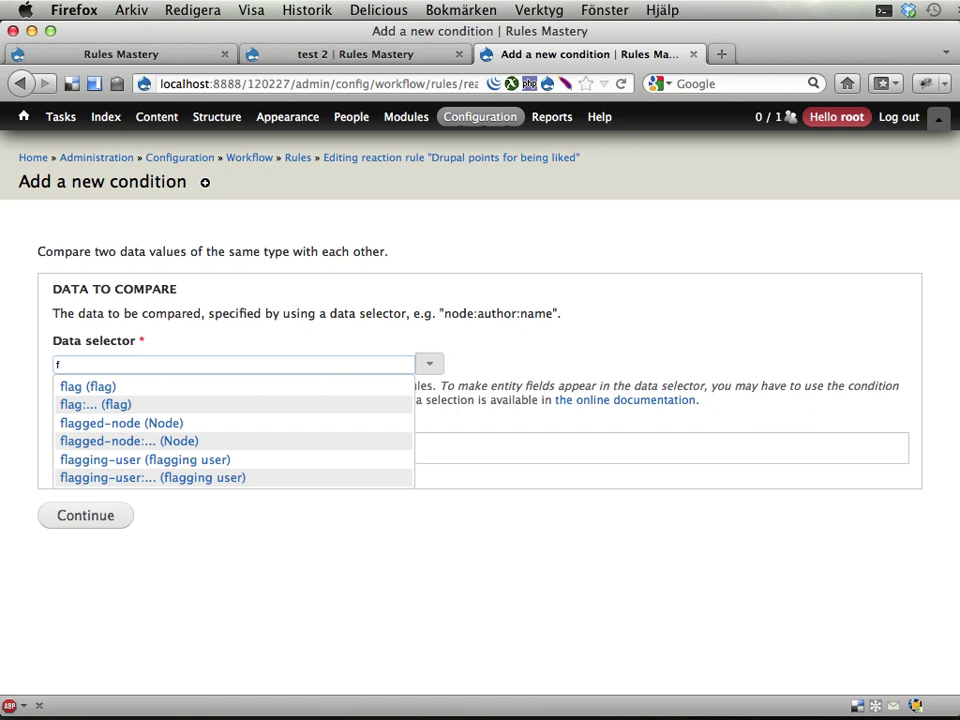
# Step: Inspect the flagged-node properties, then abandon the condition and return to the rule's edit page
pyautogui.click(272, 440)
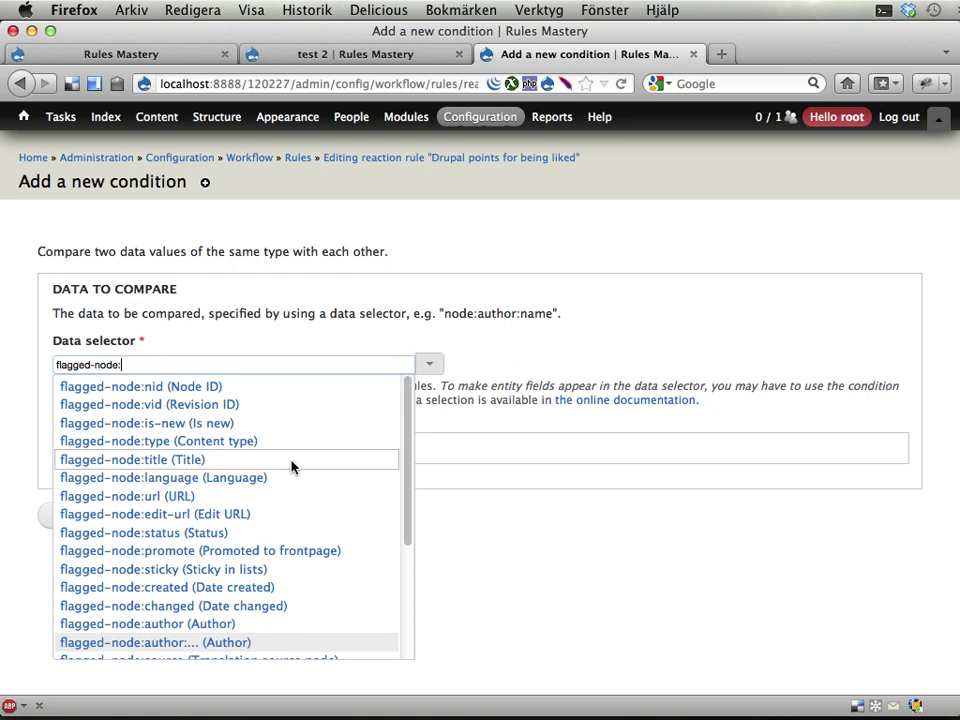
pyautogui.scroll(-5, 284, 494)
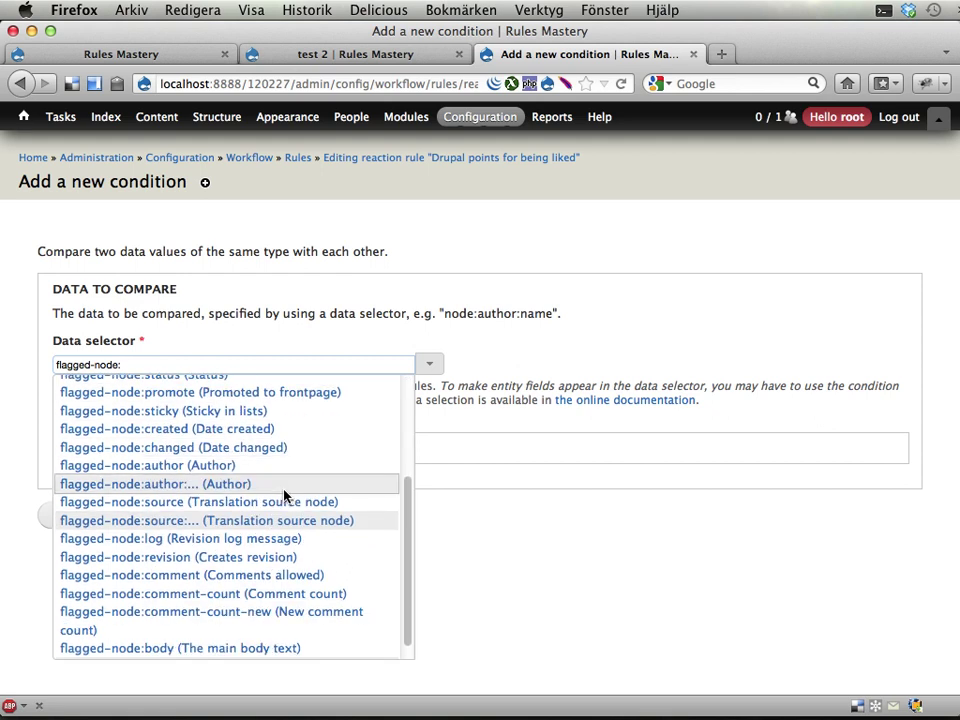
pyautogui.scroll(-1, 284, 494)
pyautogui.scroll(6, 284, 494)
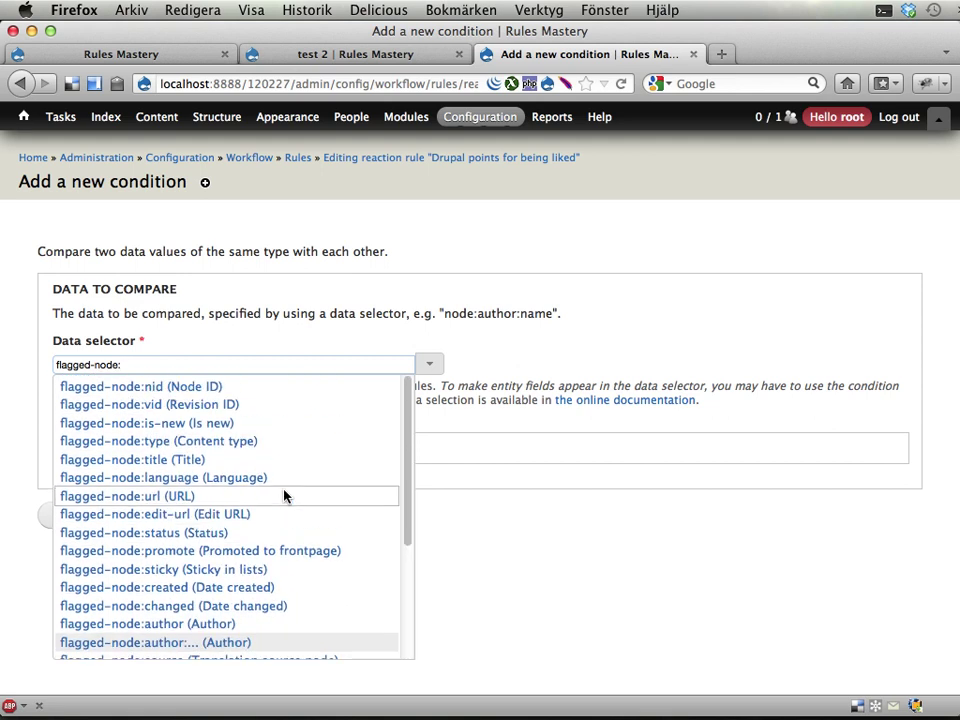
pyautogui.click(542, 471)
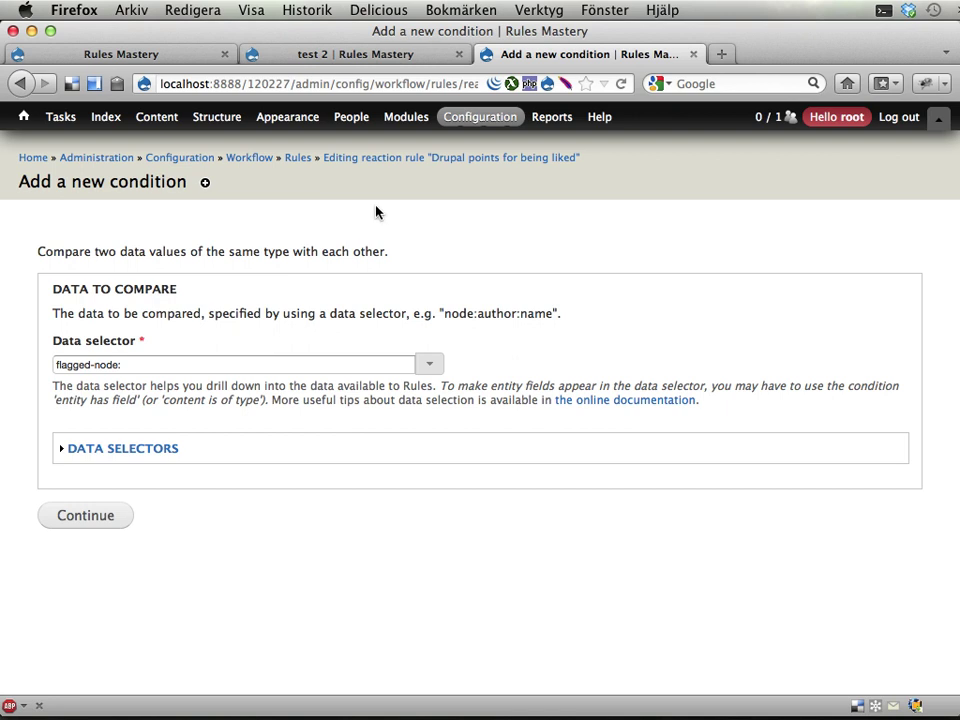
pyautogui.click(450, 159)
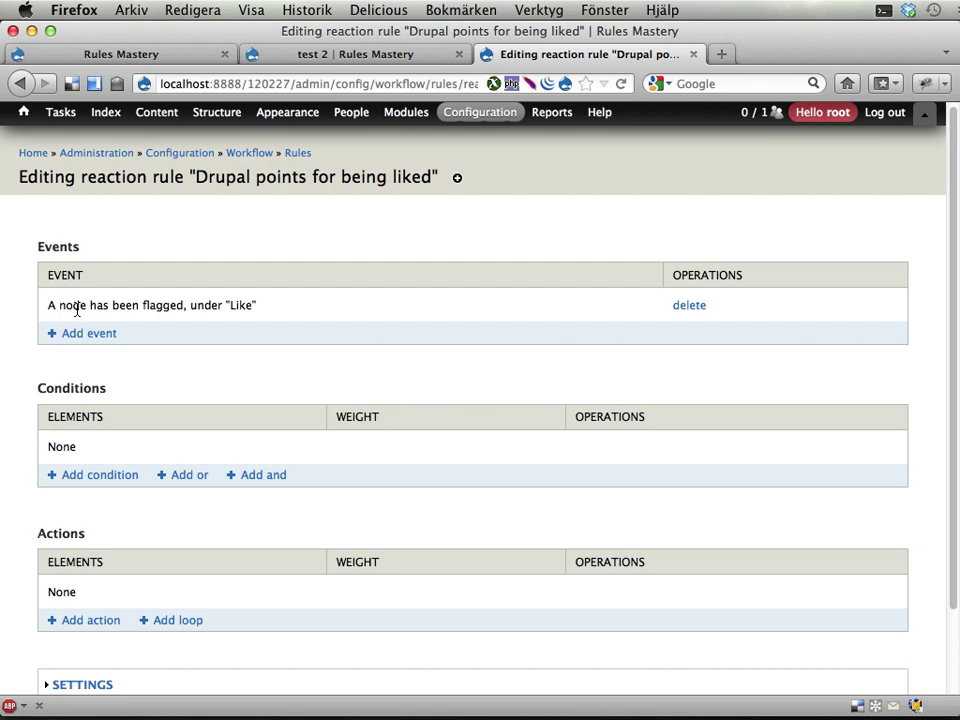
# Step: Add an action to the rule using 'Rule set: Award Drupal points'
pyautogui.tripleClick(266, 306)
pyautogui.scroll(-2, 300, 322)
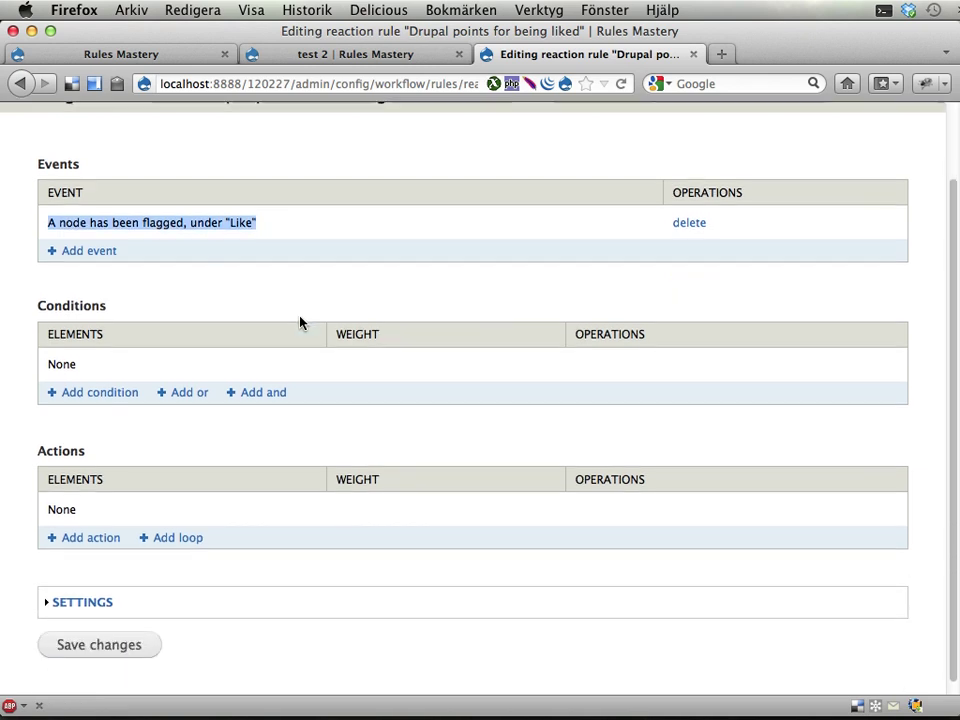
pyautogui.click(87, 540)
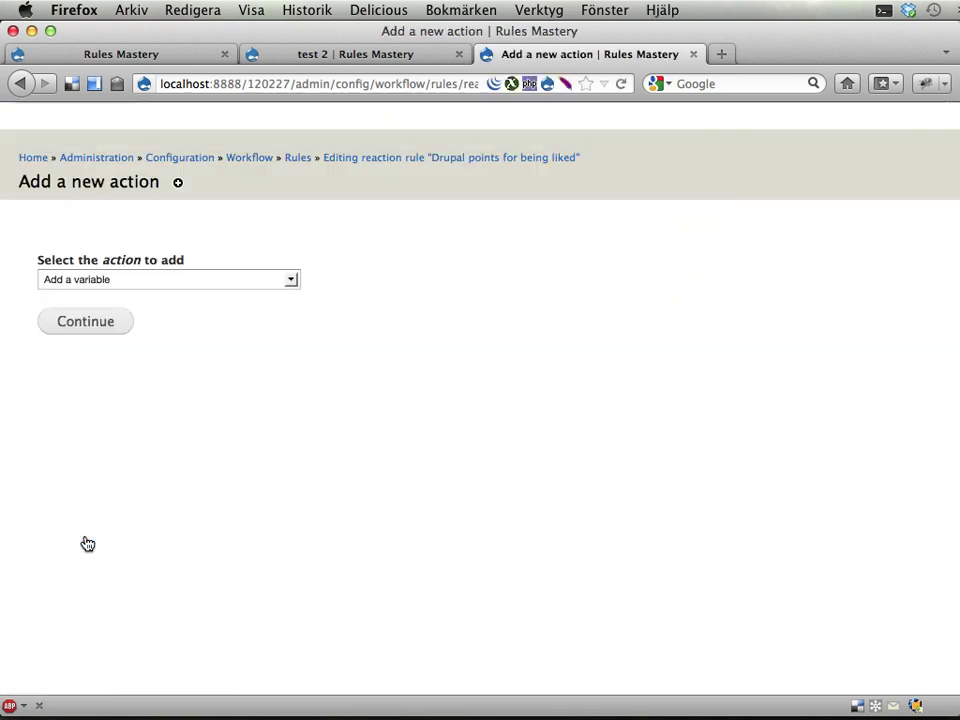
pyautogui.click(289, 281)
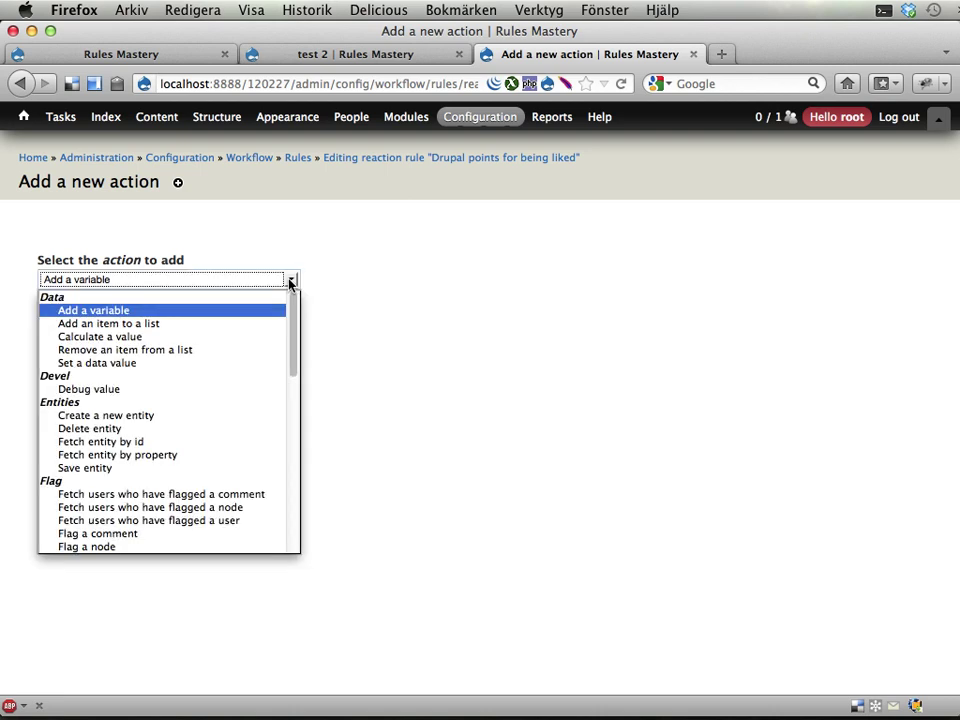
pyautogui.moveTo(293, 351); pyautogui.dragTo(285, 566)
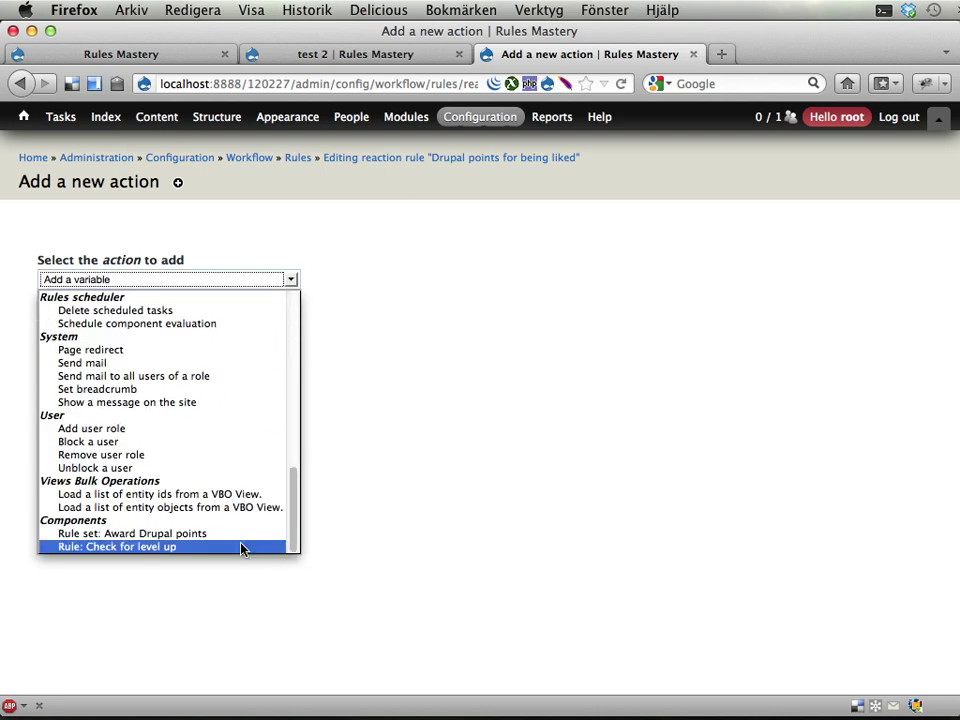
pyautogui.click(176, 535)
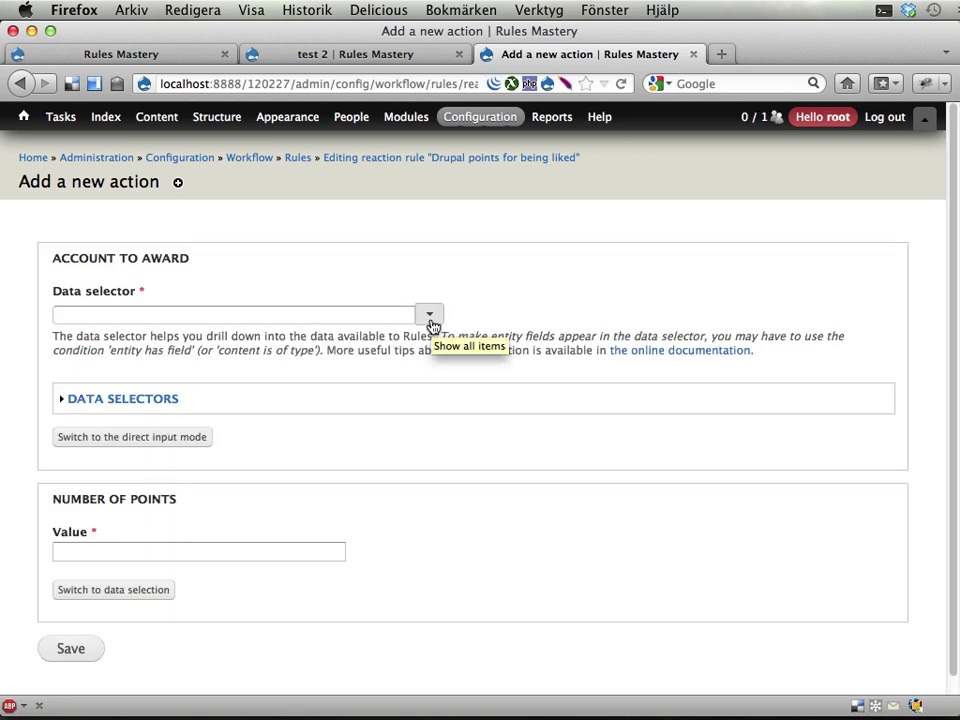
# Step: Set the action's account to flagged-node:author and the points value to 2
pyautogui.click(430, 315)
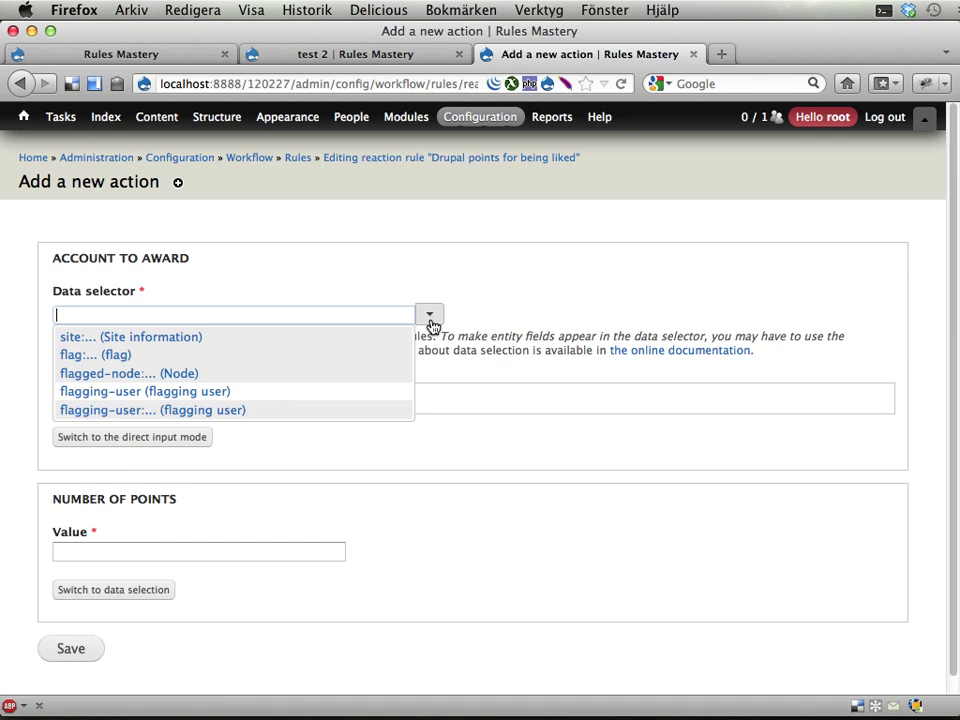
pyautogui.click(158, 377)
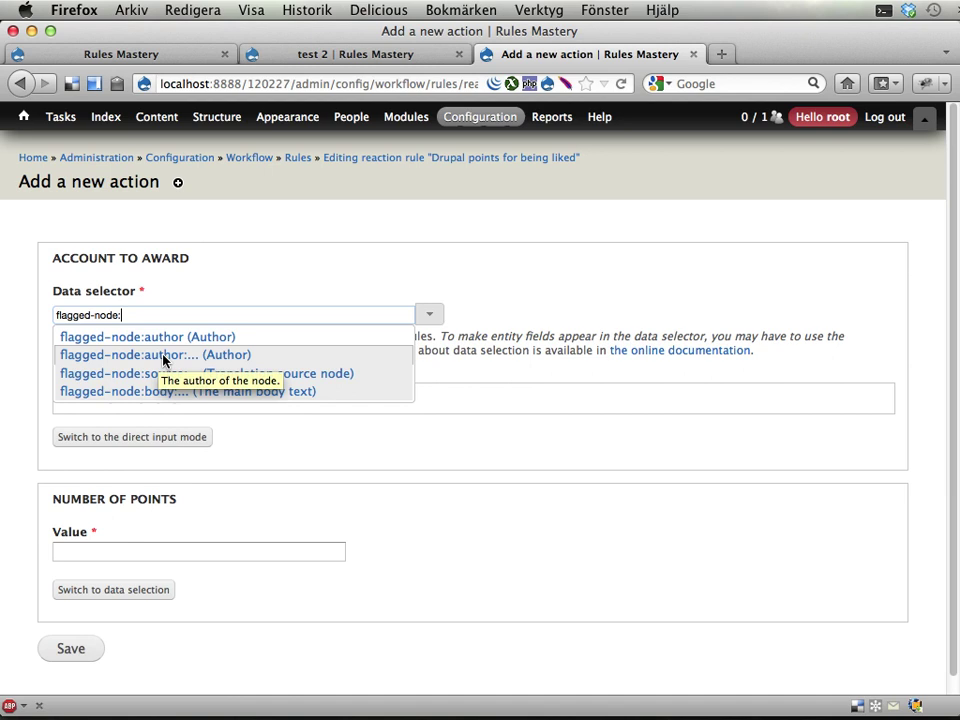
pyautogui.click(162, 337)
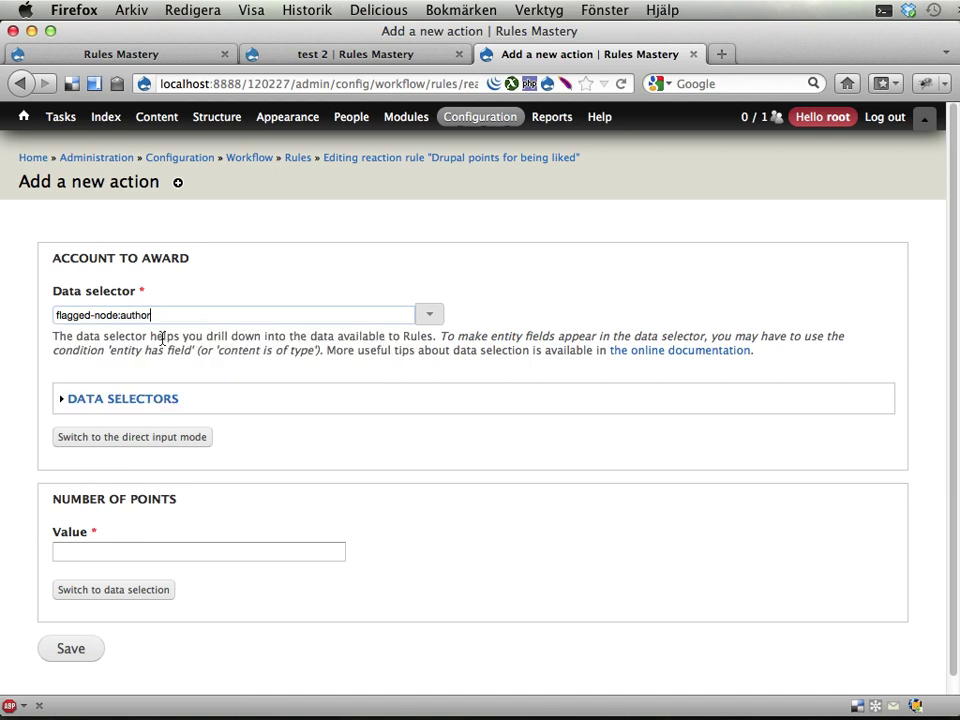
pyautogui.scroll(-1, 240, 441)
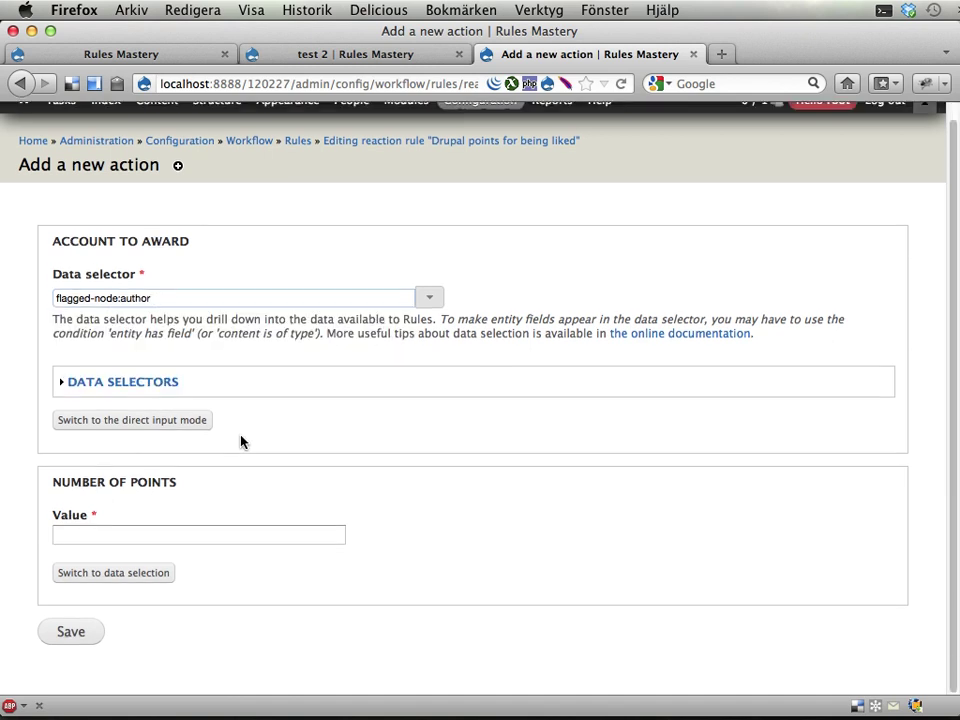
pyautogui.click(150, 533)
pyautogui.write('2')
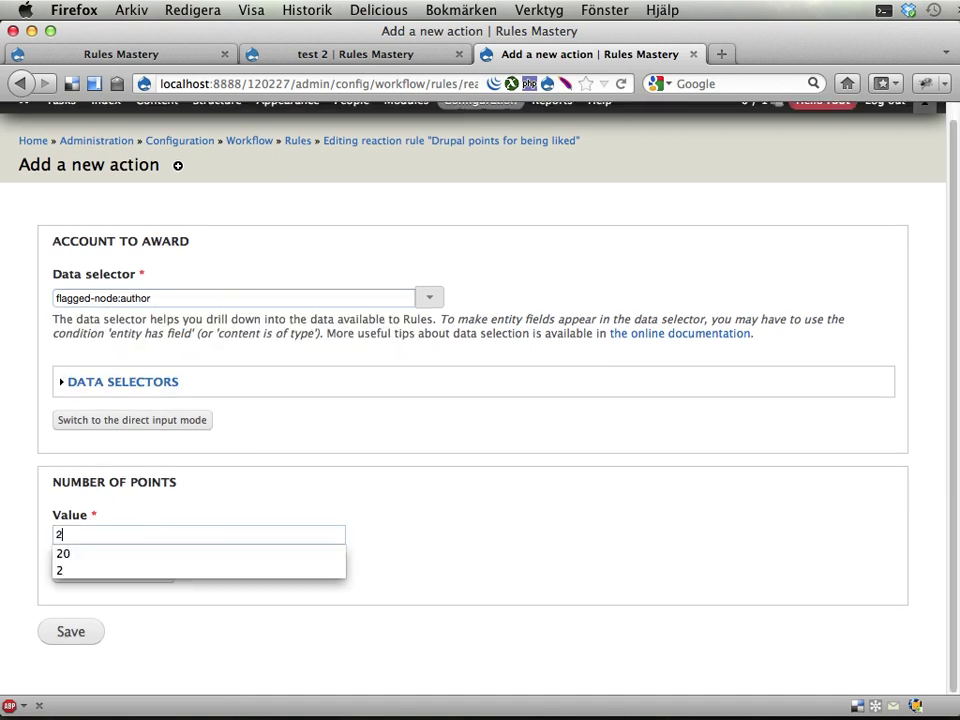
# Step: Save the Award Drupal points action to the liked rule
pyautogui.click(53, 636)
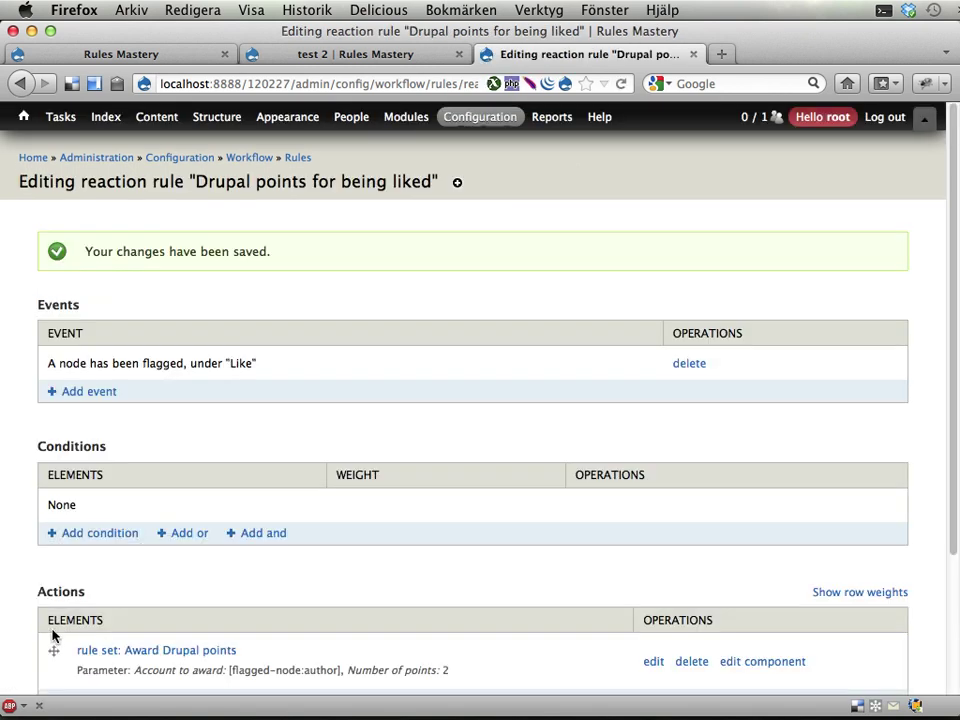
pyautogui.scroll(-3, 274, 551)
pyautogui.scroll(2, 276, 551)
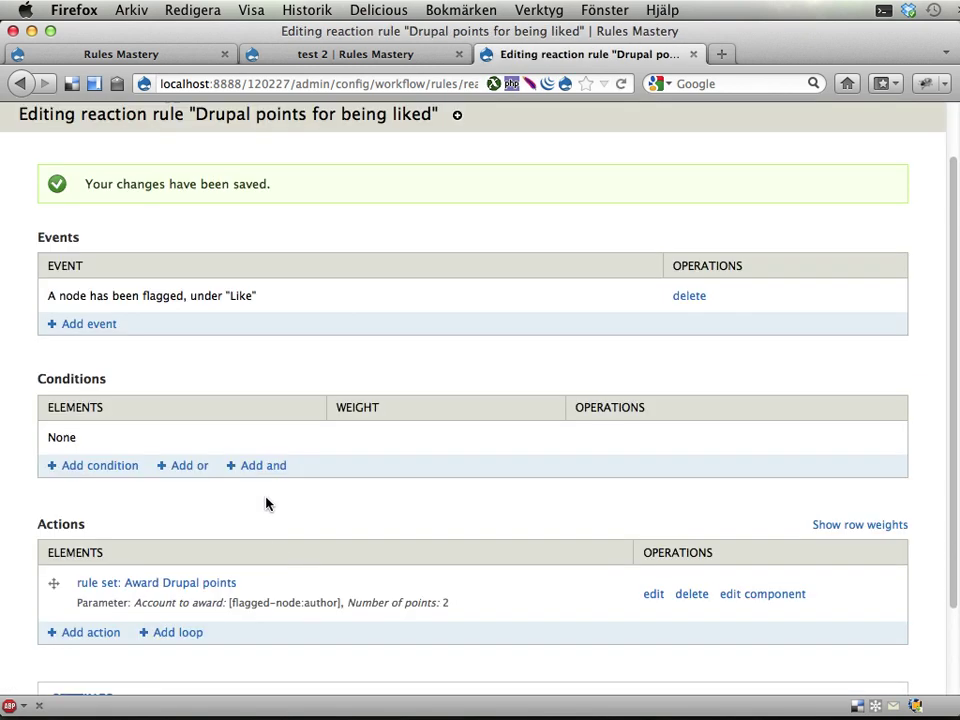
# Step: Like the 'Some kind of tutorial' post on the front page and confirm its author reaches 21 points
pyautogui.click(163, 55)
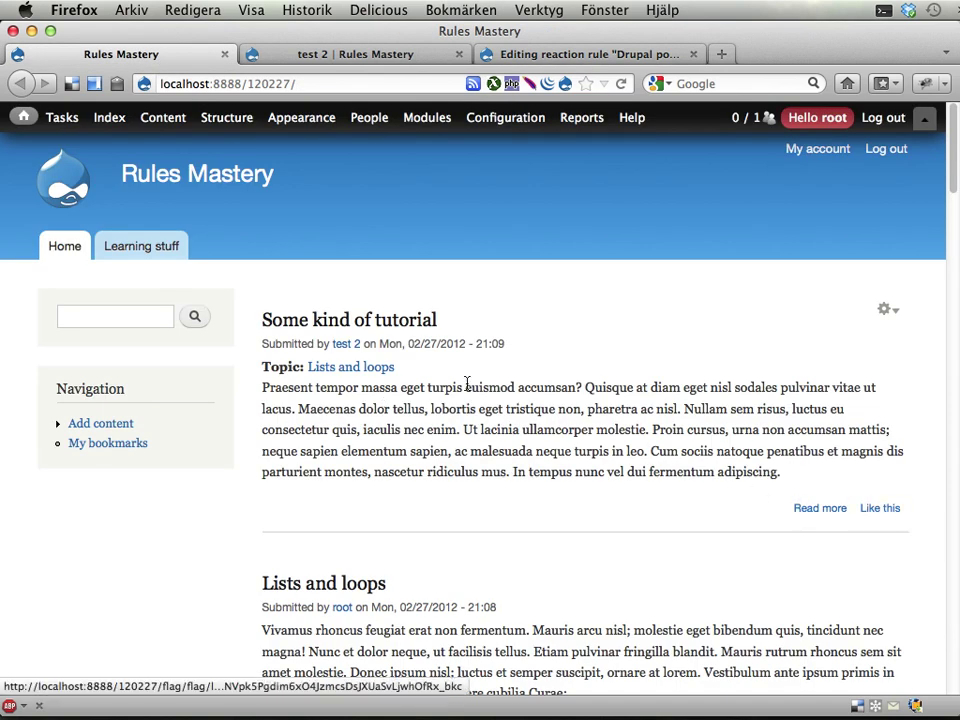
pyautogui.click(893, 510)
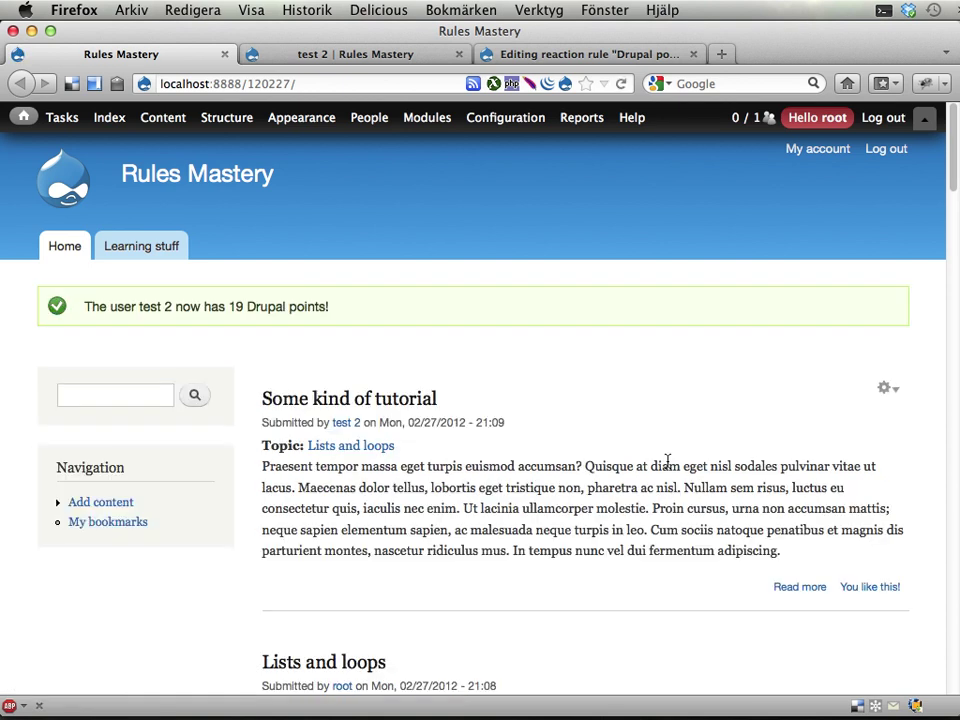
pyautogui.moveTo(113, 311); pyautogui.dragTo(250, 311)
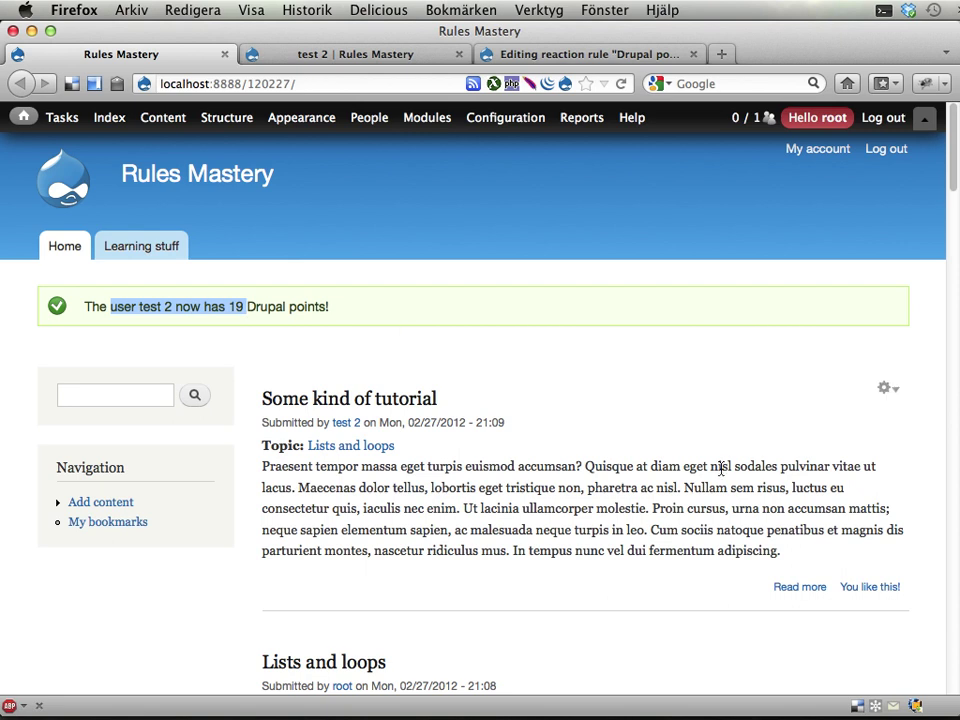
pyautogui.click(867, 598)
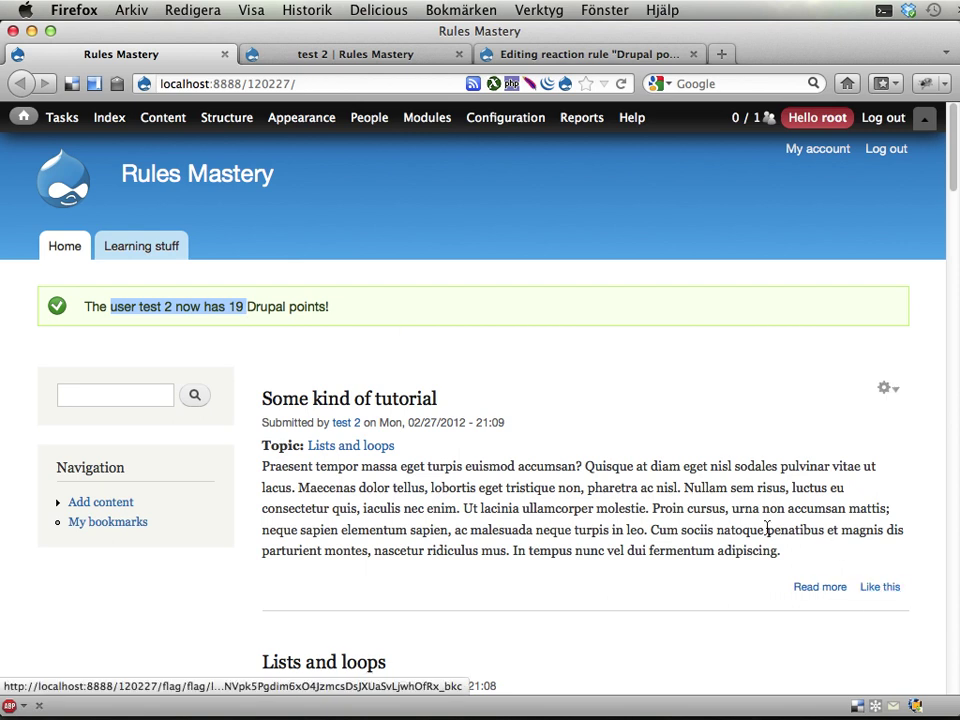
pyautogui.click(880, 590)
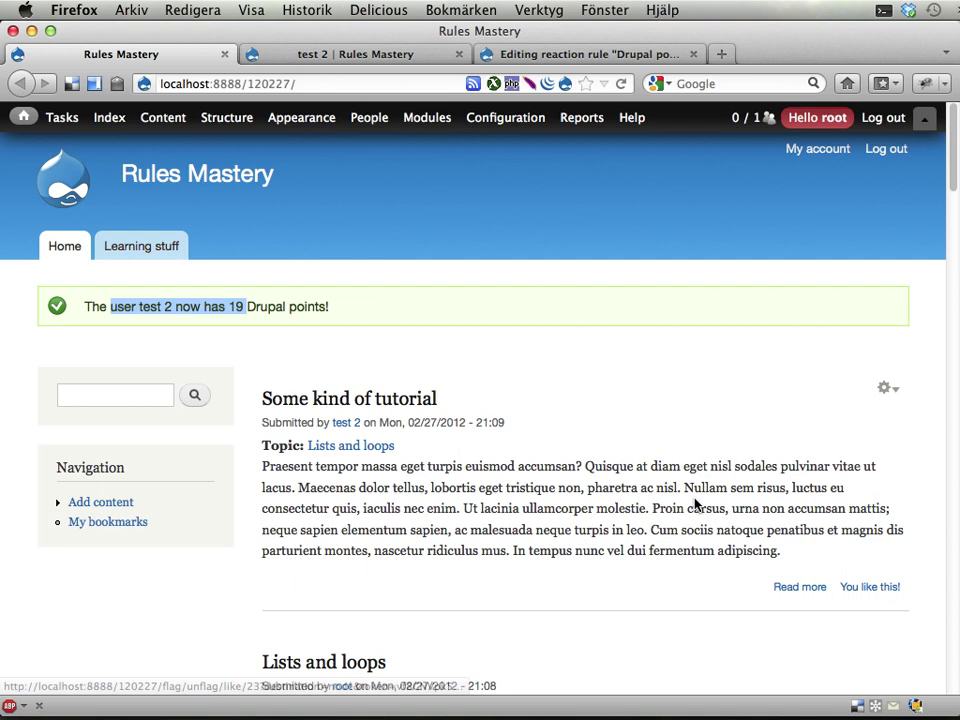
pyautogui.press('super+r')
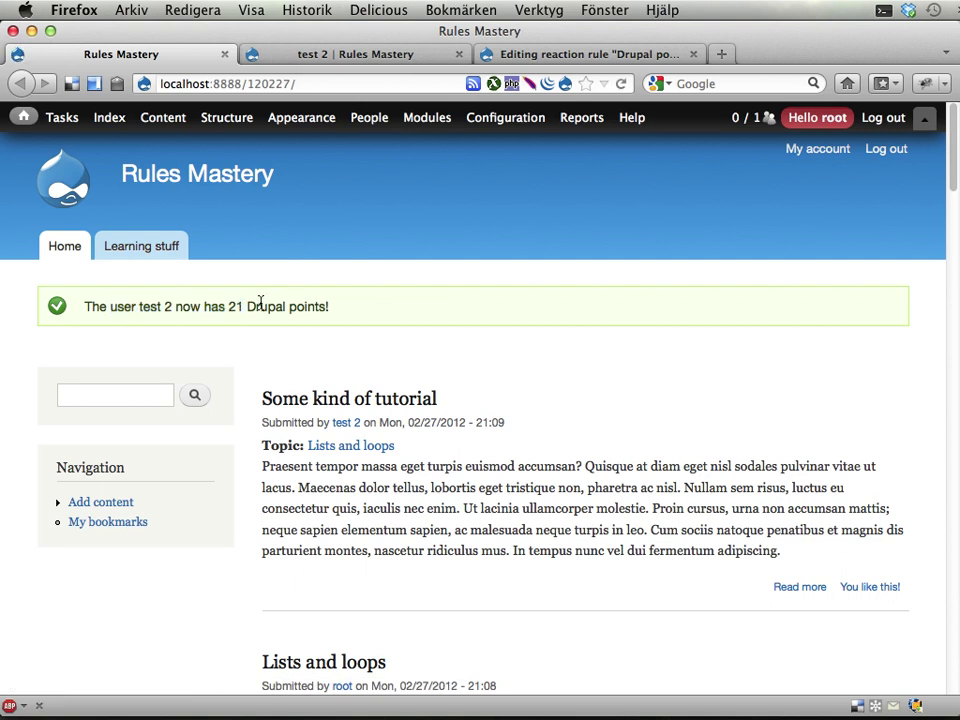
pyautogui.doubleClick(236, 307)
pyautogui.click(255, 308)
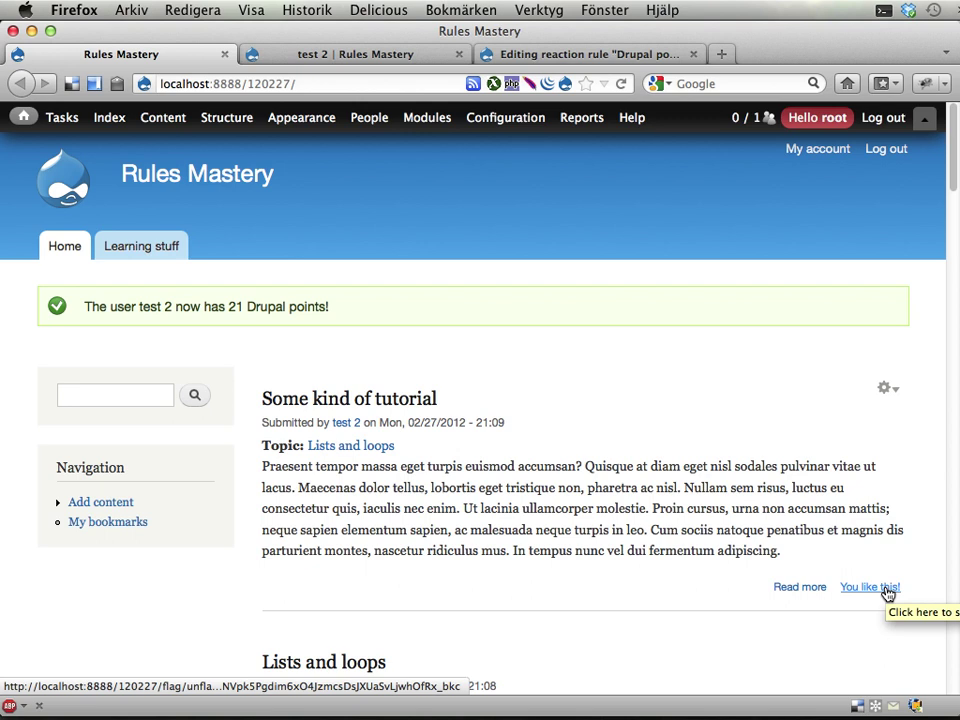
# Step: Return to the Rules list and find 'Drupal points for being liked' among the five active rules
pyautogui.click(608, 56)
pyautogui.scroll(2, 378, 415)
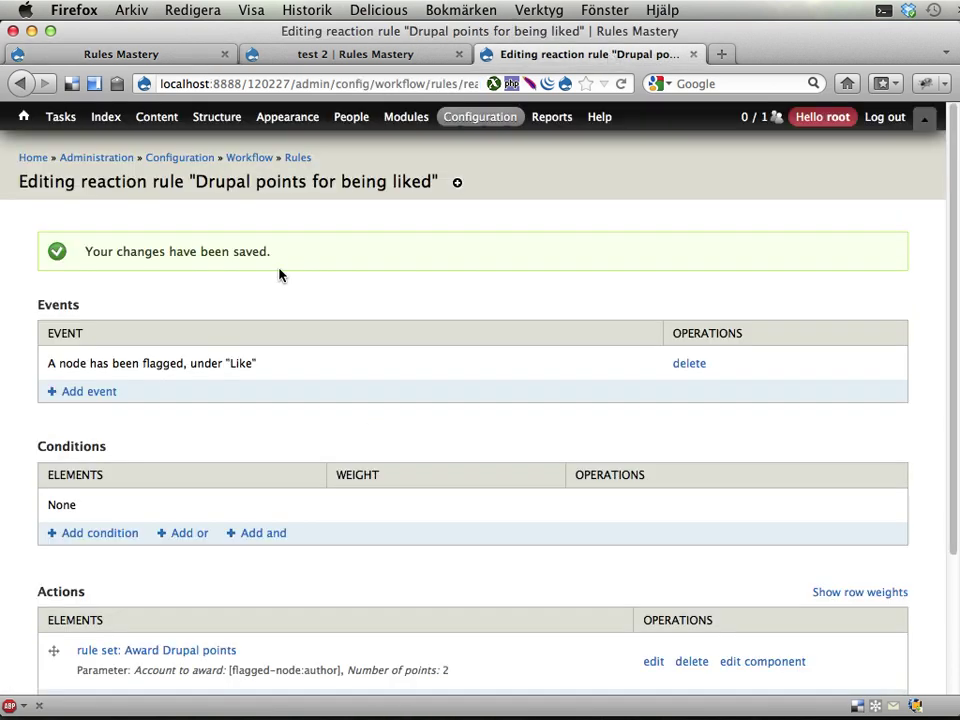
pyautogui.click(300, 158)
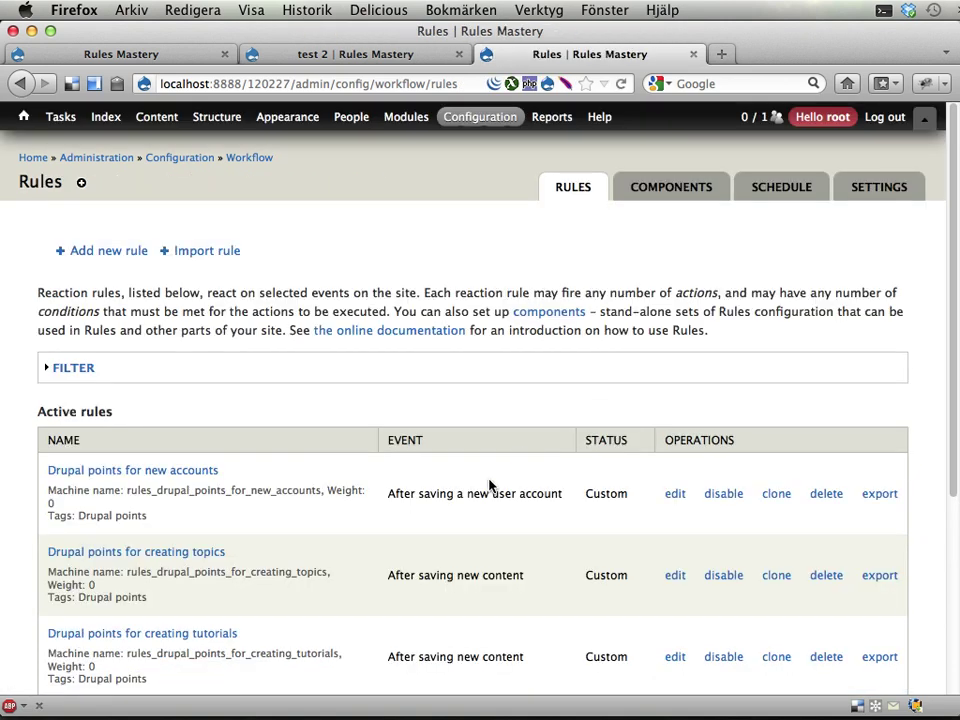
pyautogui.scroll(-5, 489, 486)
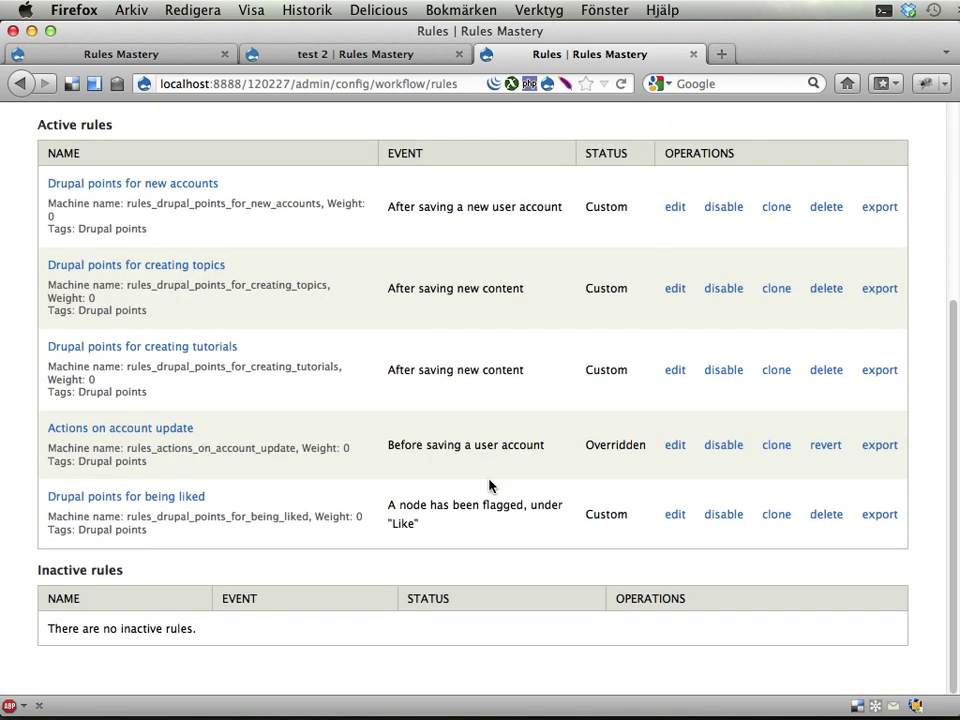
# Step: Clone the liked rule and save it as 'Drupal points for stop being liked' without the (cloned) suffix
pyautogui.click(777, 516)
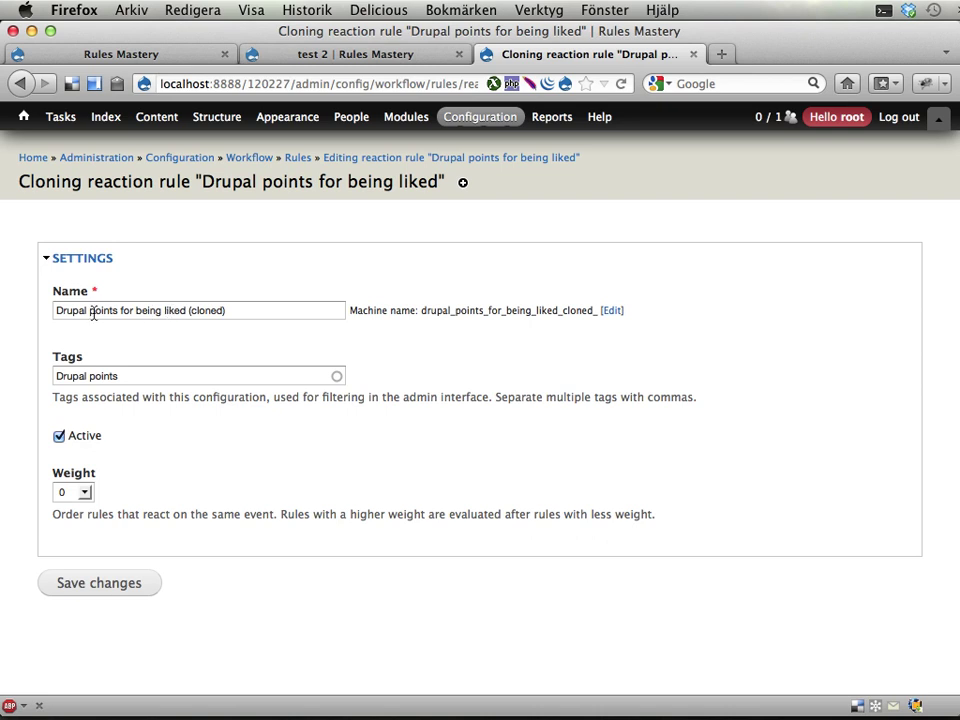
pyautogui.click(164, 312)
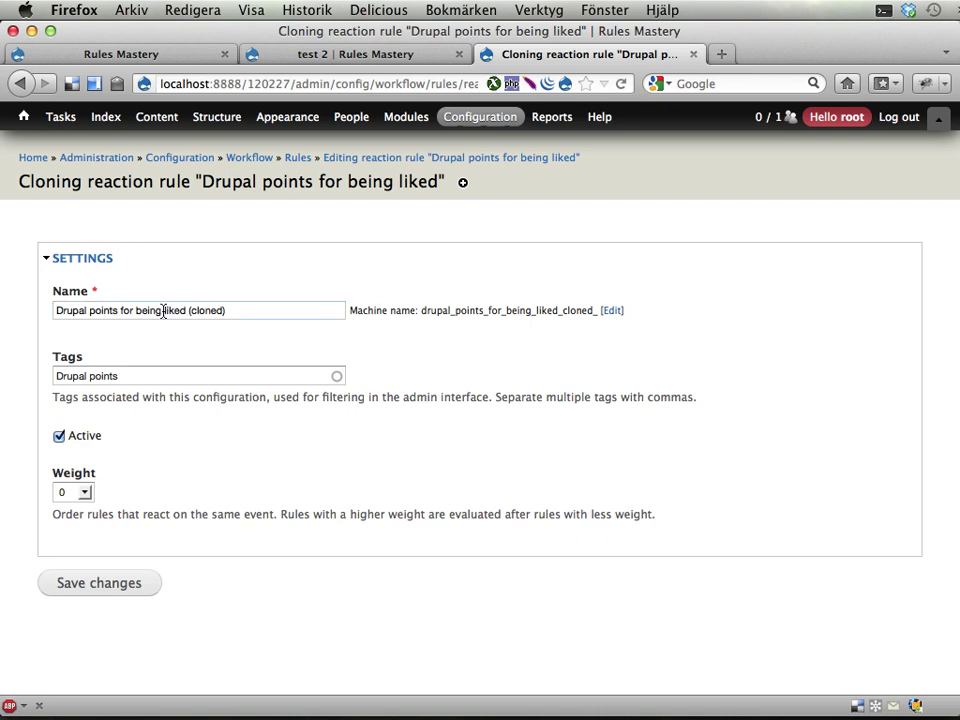
pyautogui.press('BackSpace')
pyautogui.press('BackSpace')
pyautogui.press('BackSpace')
pyautogui.press('BackSpace')
pyautogui.press('BackSpace')
pyautogui.press('BackSpace')
pyautogui.write('stop be')
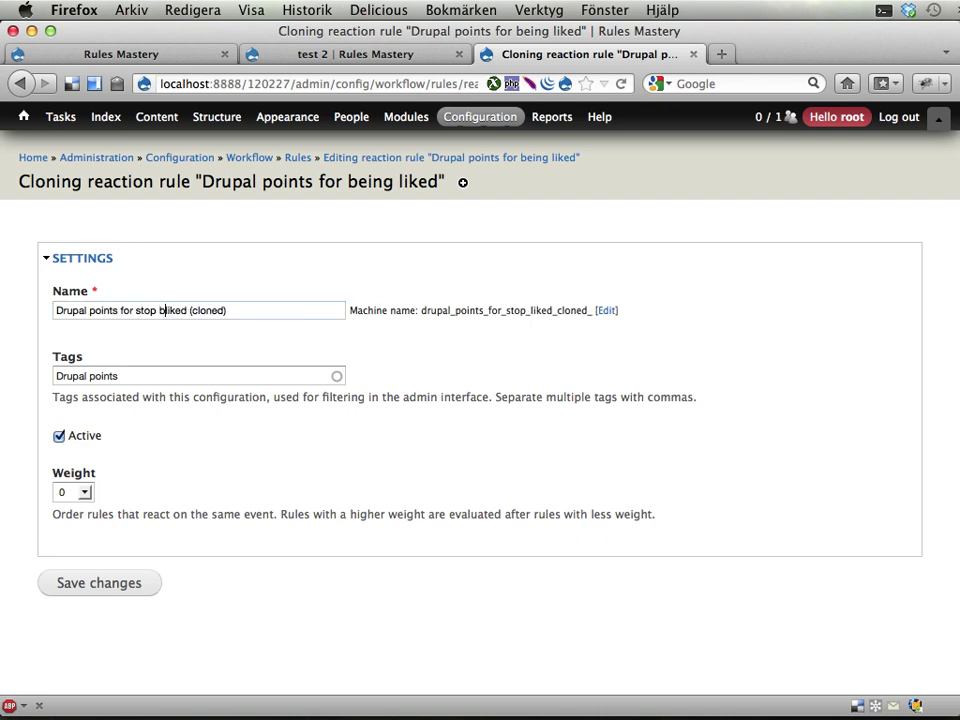
pyautogui.write('ing l')
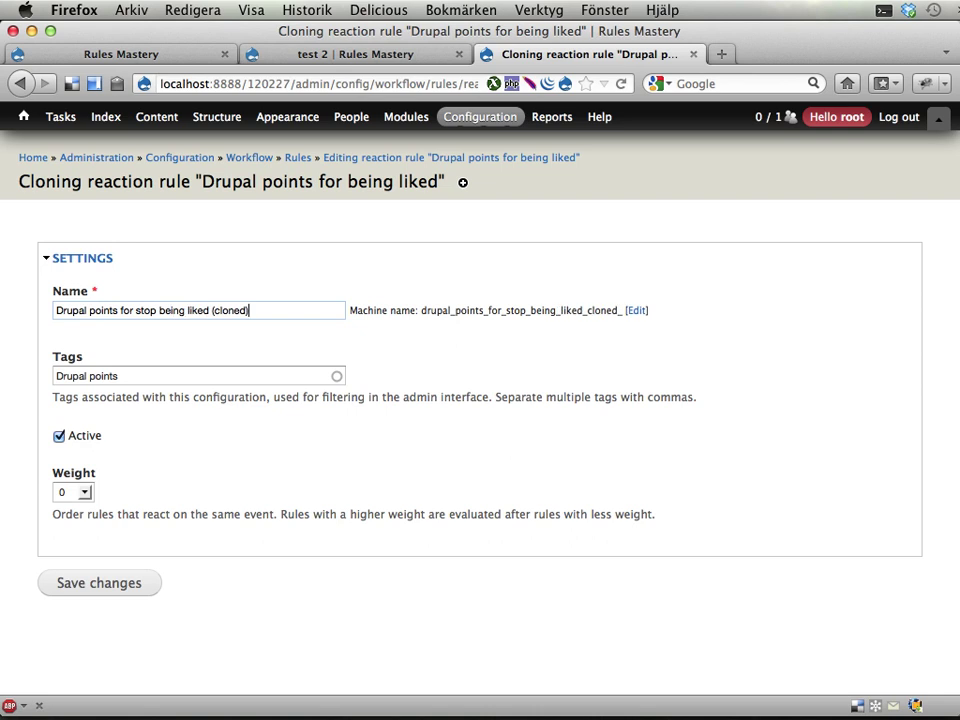
pyautogui.moveTo(211, 310); pyautogui.dragTo(248, 310)
pyautogui.press('BackSpace')
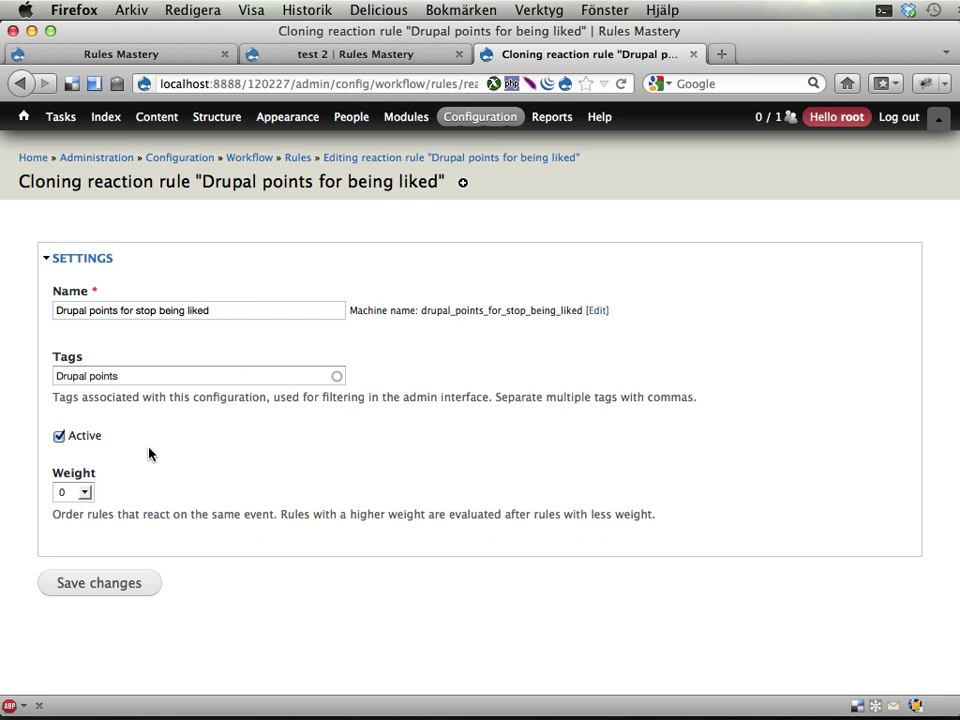
pyautogui.click(84, 585)
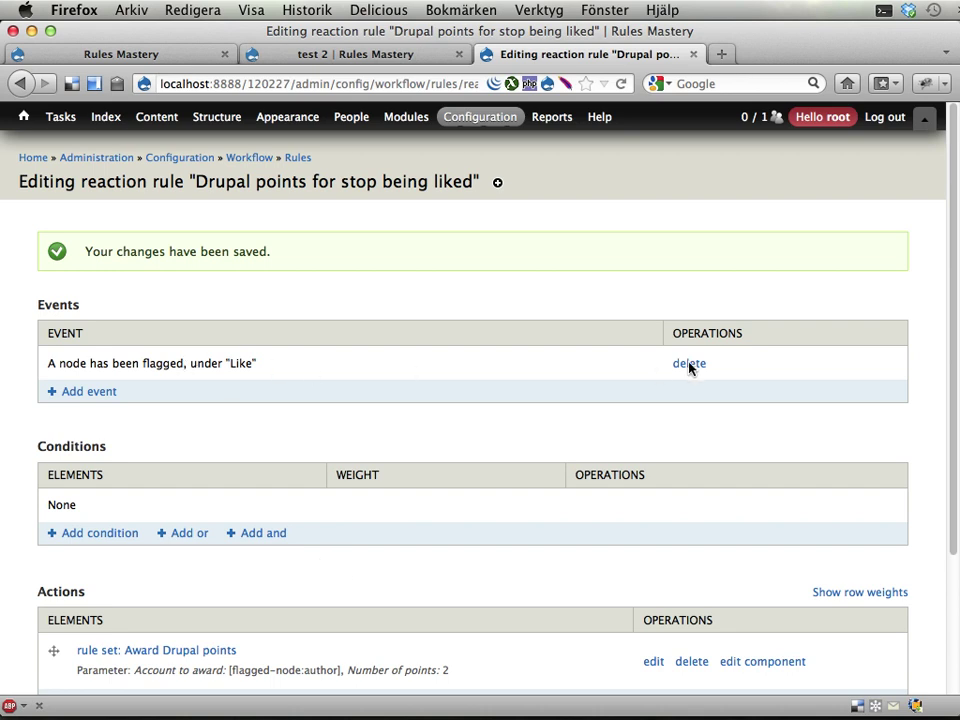
pyautogui.click(108, 393)
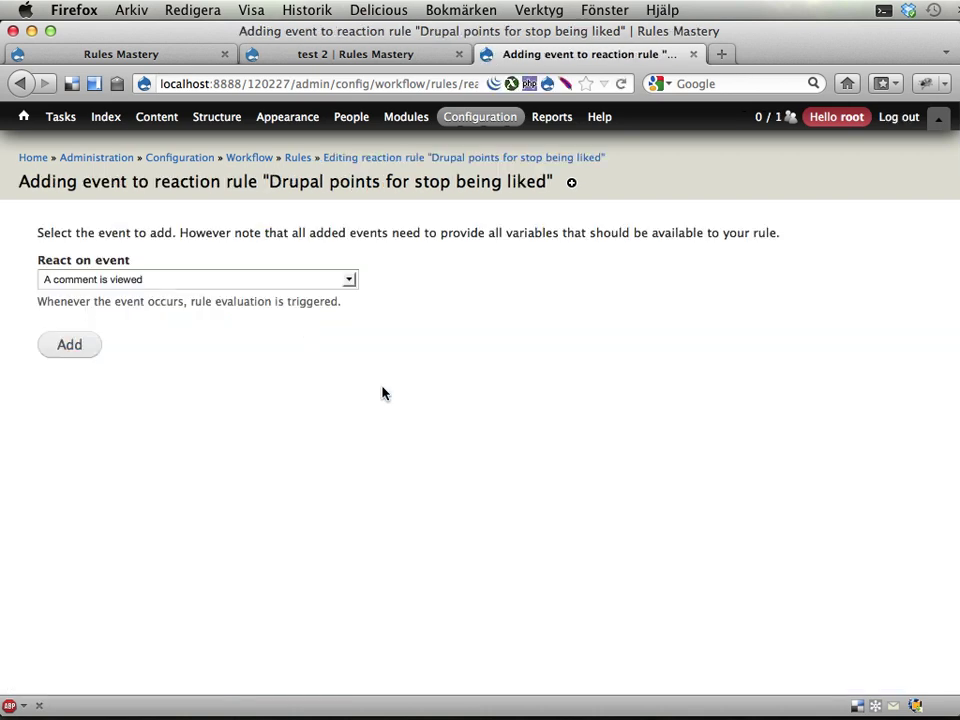
pyautogui.click(233, 283)
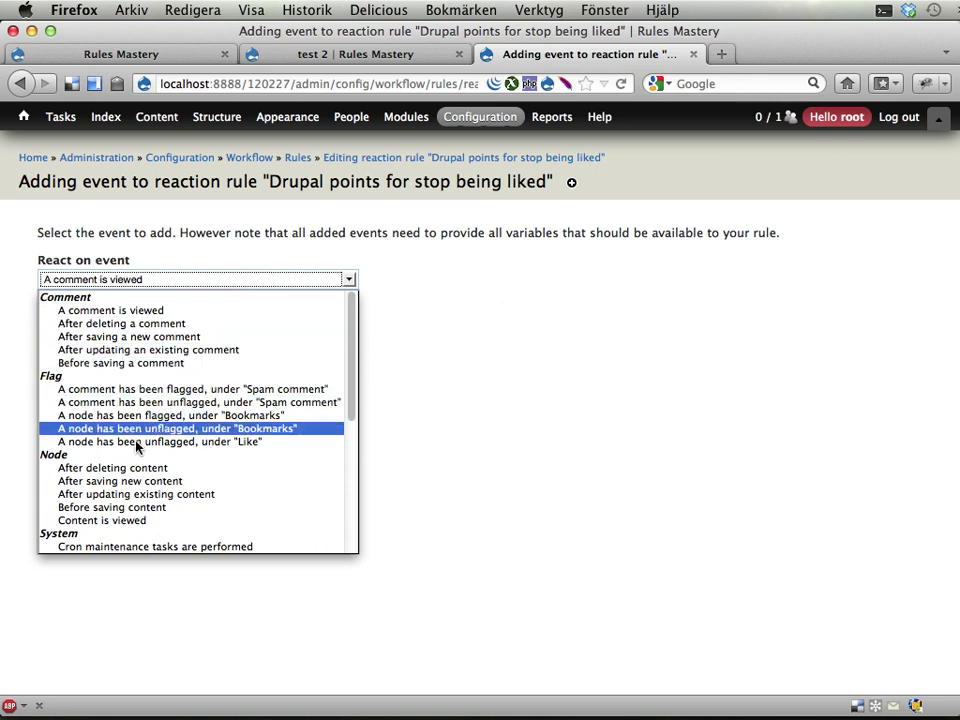
pyautogui.click(529, 437)
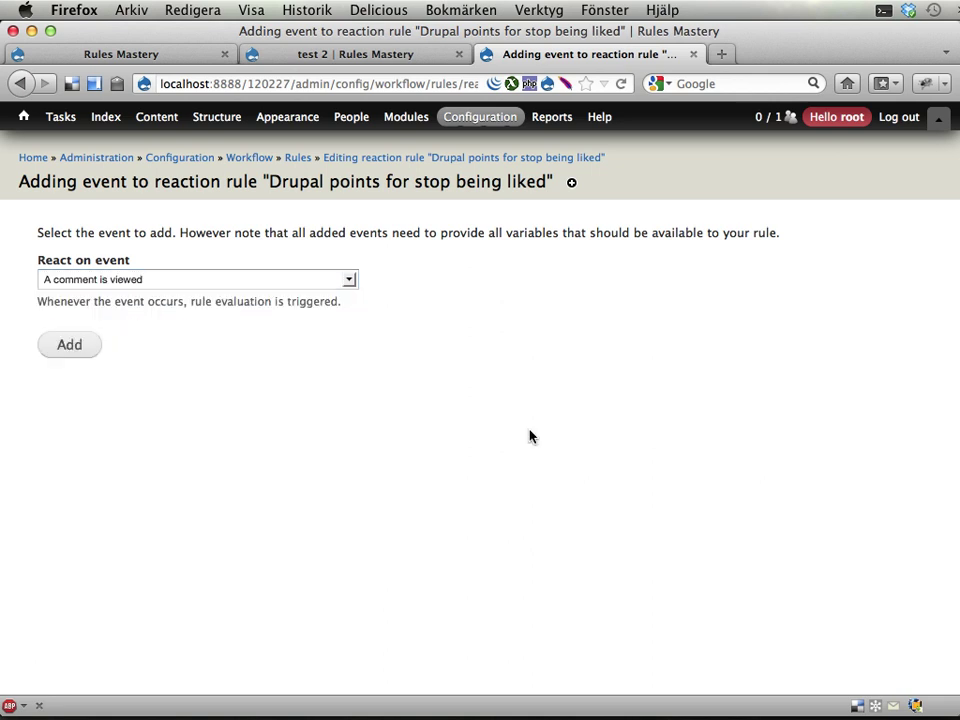
pyautogui.press('super+bracketleft')
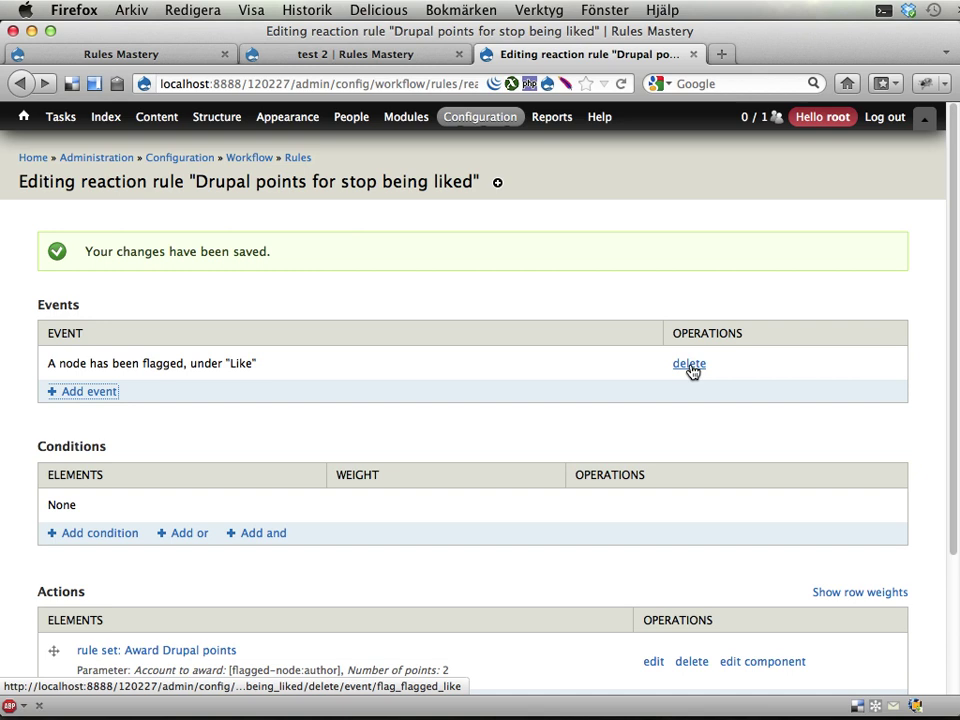
# Step: Delete the node-flagged-under-Like event from the cloned rule, leaving an invalid flagged-node:author selector error
pyautogui.click(689, 364)
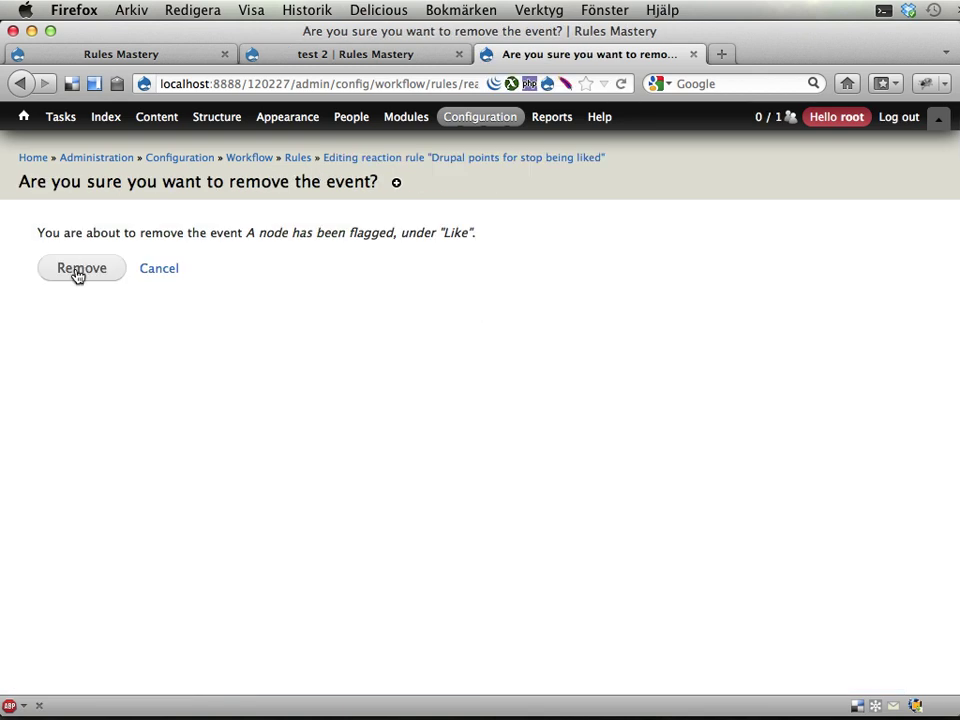
pyautogui.click(78, 270)
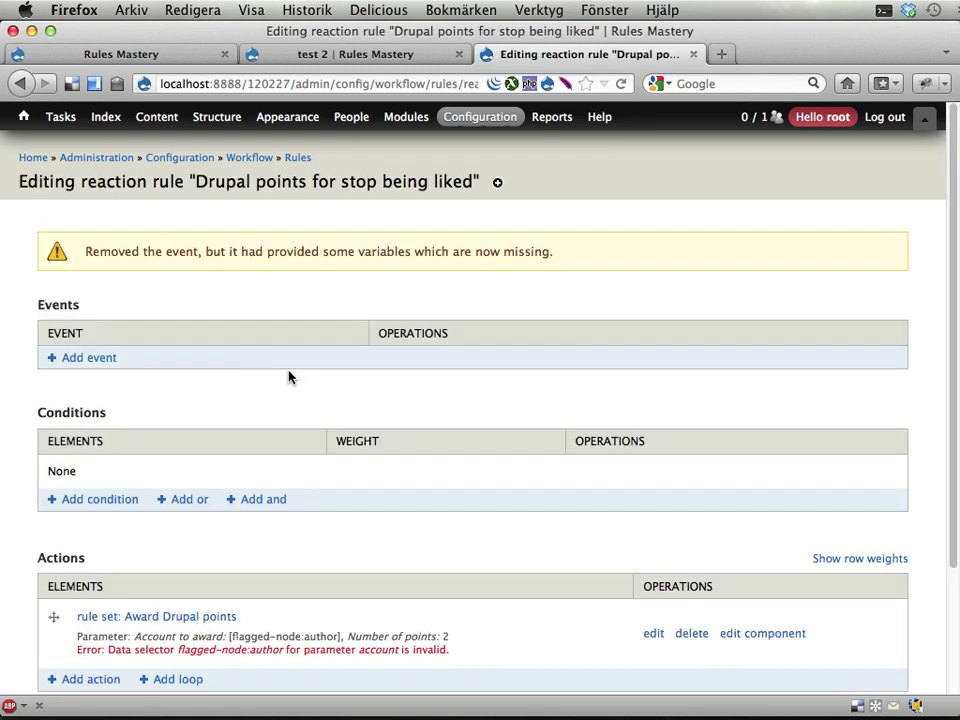
pyautogui.scroll(-3, 289, 375)
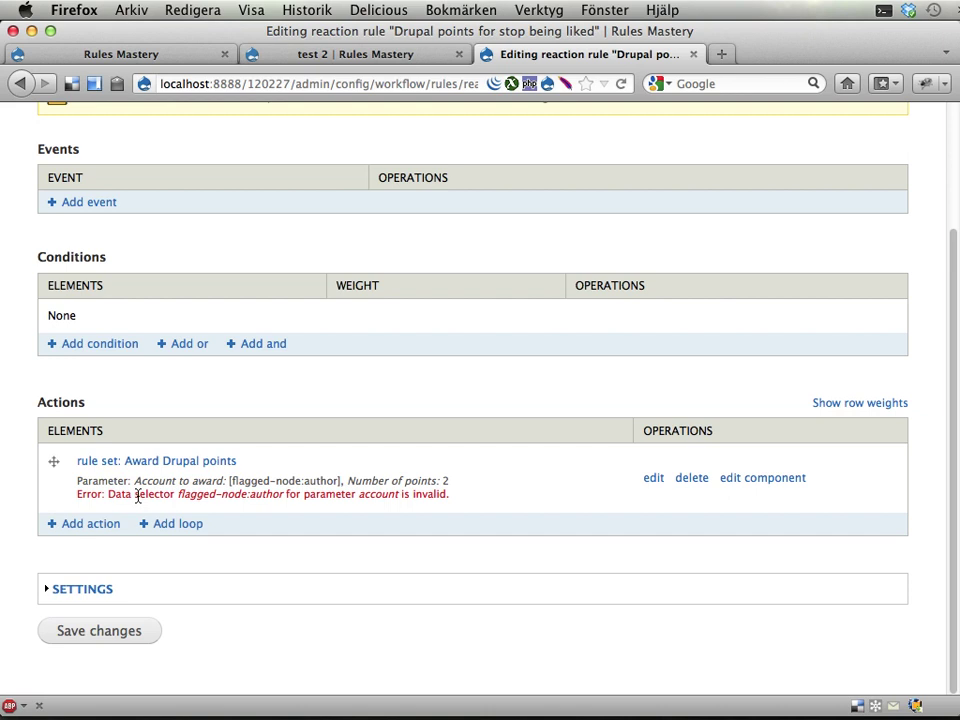
pyautogui.moveTo(136, 495); pyautogui.dragTo(318, 509)
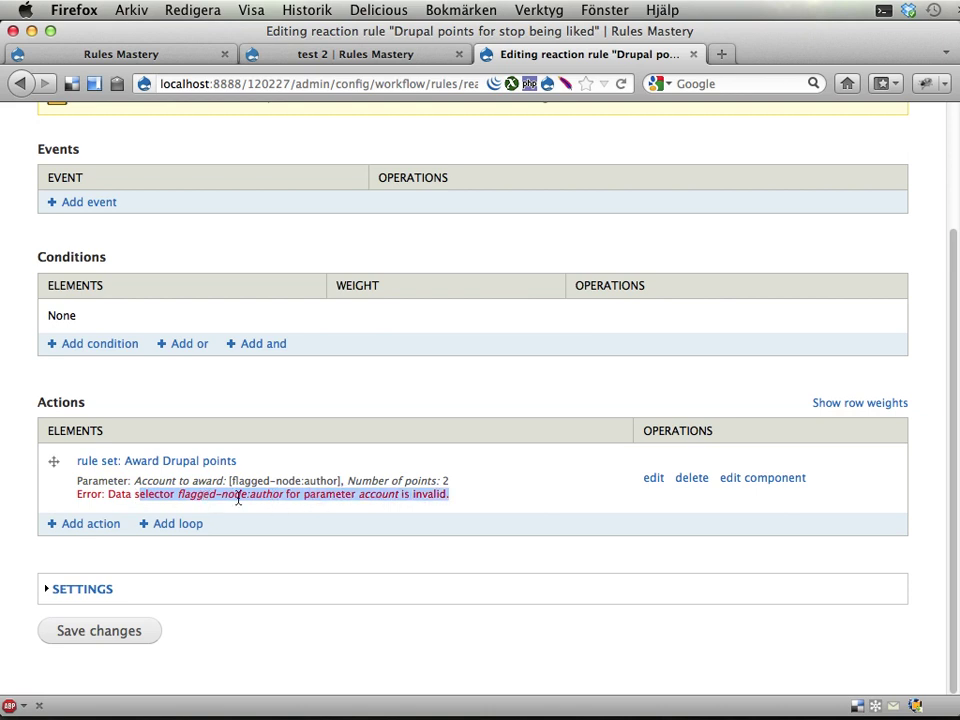
pyautogui.scroll(3, 304, 500)
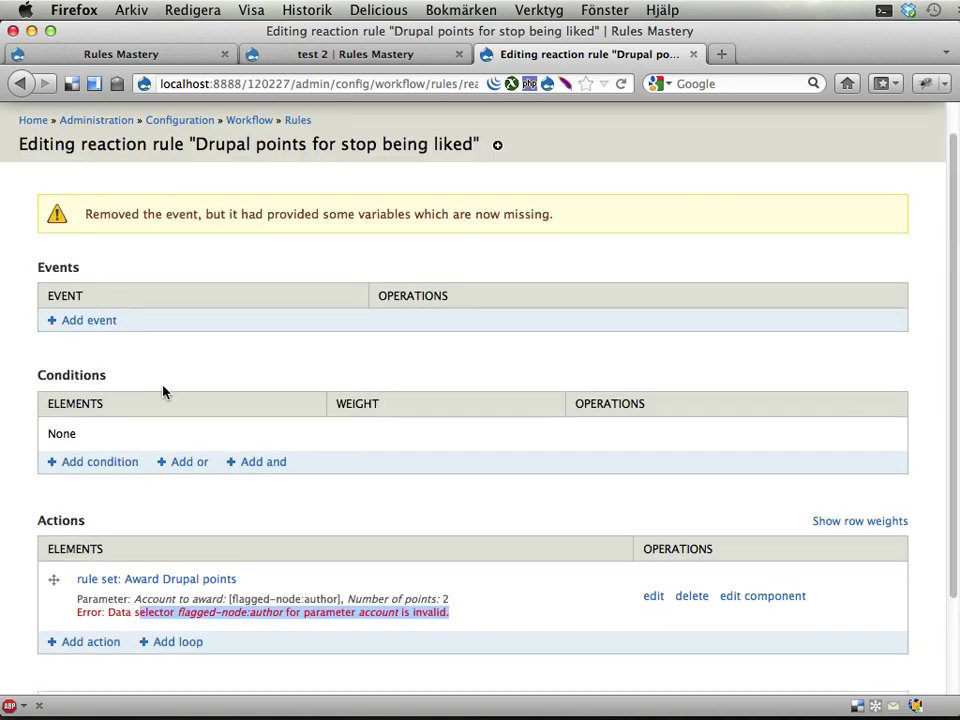
# Step: Add the 'A node has been unflagged, under Like' event, restoring the valid flagged-node:author selector
pyautogui.click(96, 328)
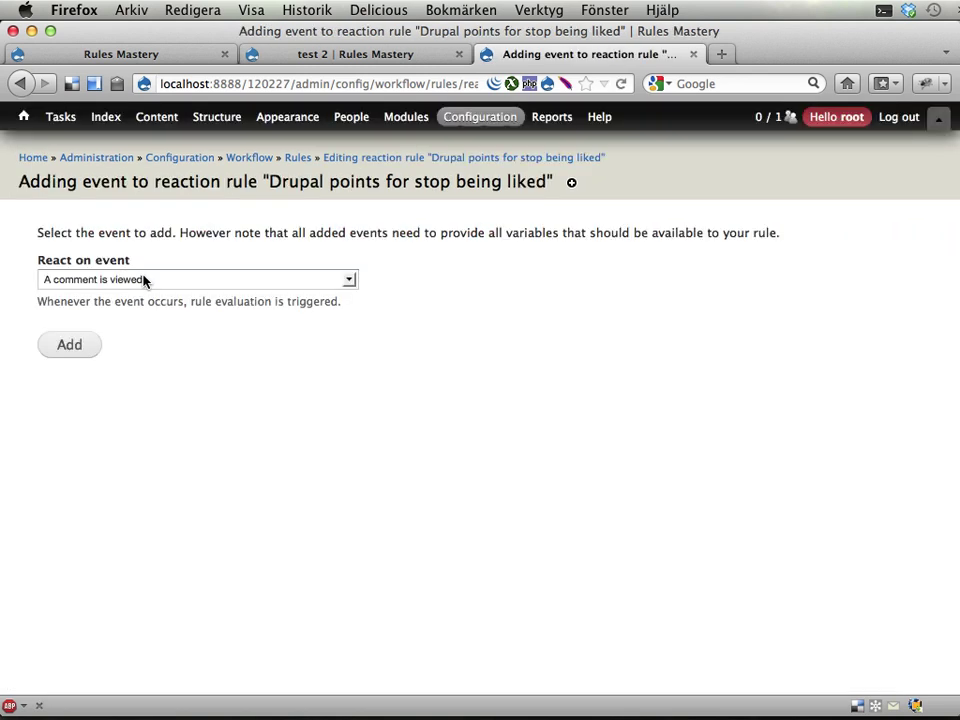
pyautogui.click(144, 279)
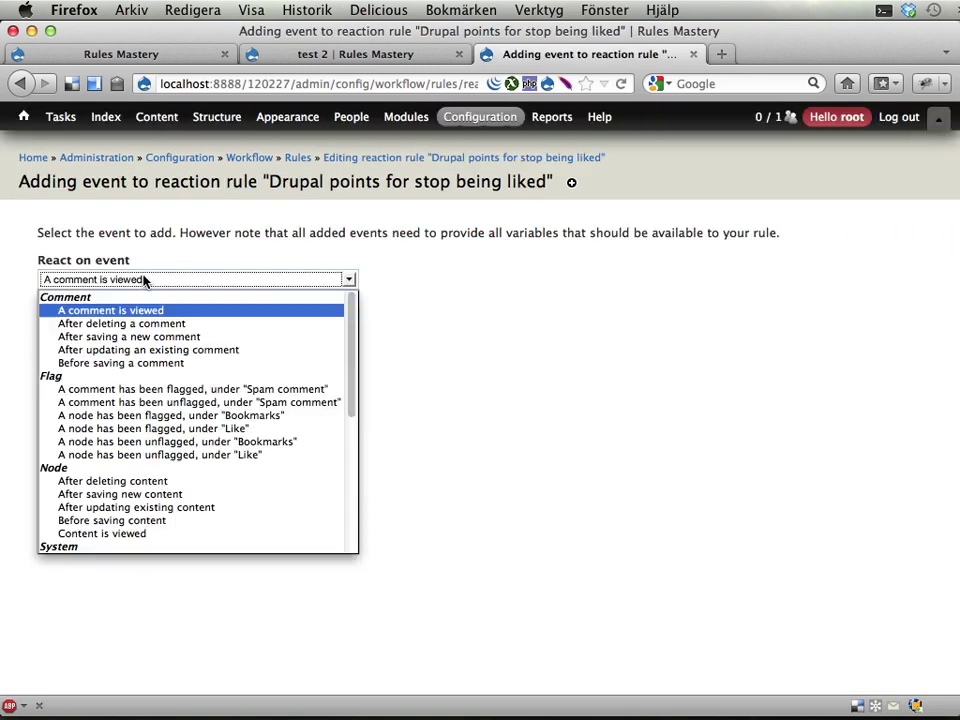
pyautogui.click(155, 460)
pyautogui.click(66, 344)
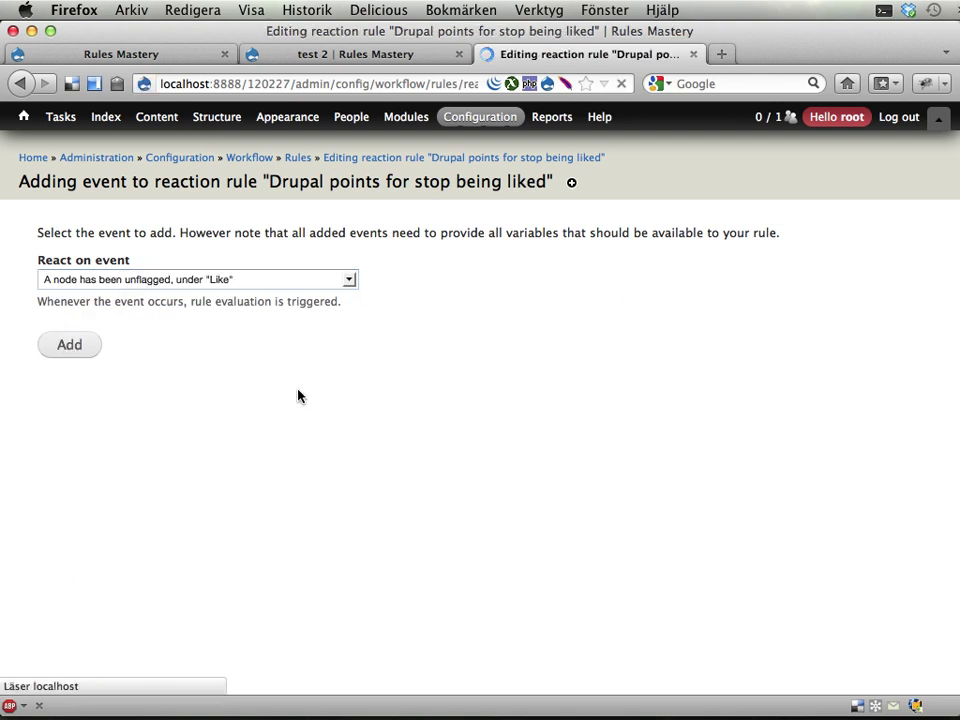
pyautogui.scroll(-3, 553, 429)
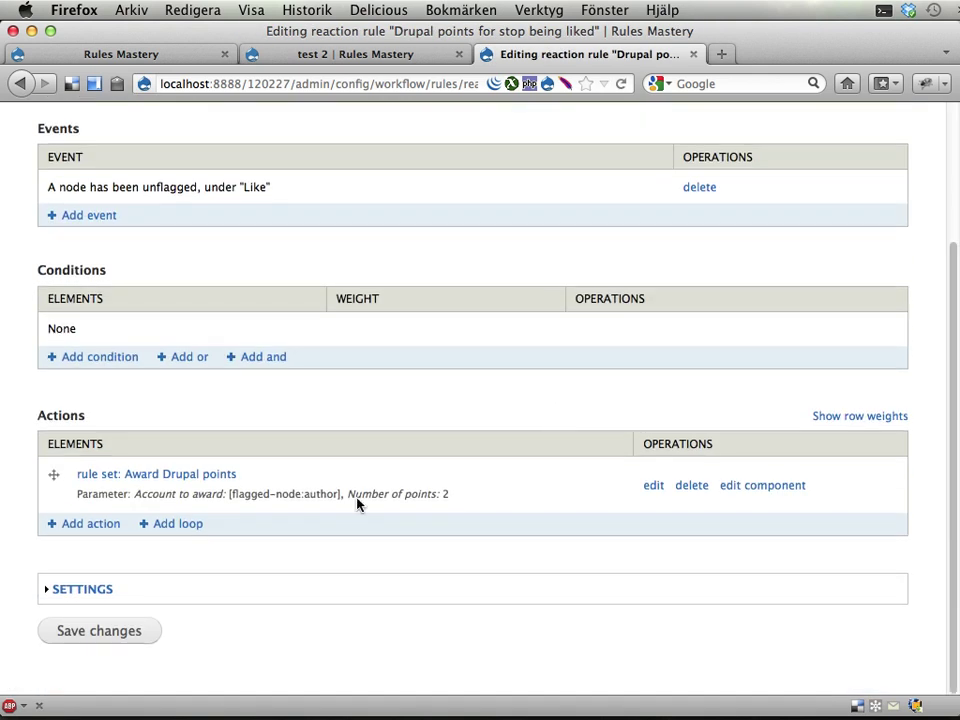
pyautogui.moveTo(232, 494); pyautogui.dragTo(339, 494)
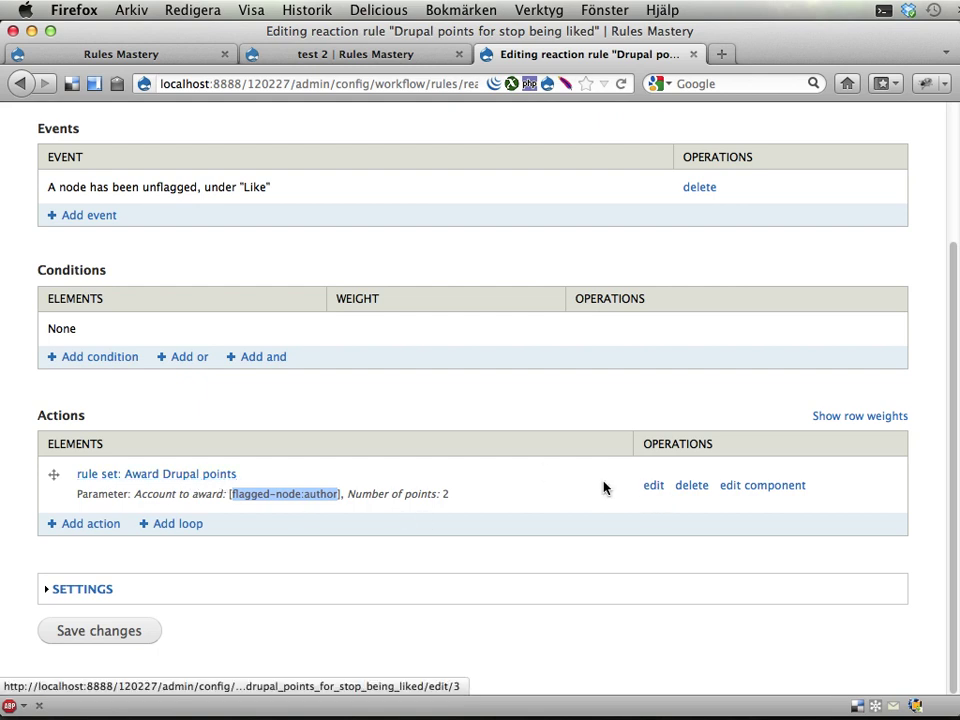
# Step: Change the Award Drupal points action value from 2 to -2 and save it
pyautogui.click(653, 487)
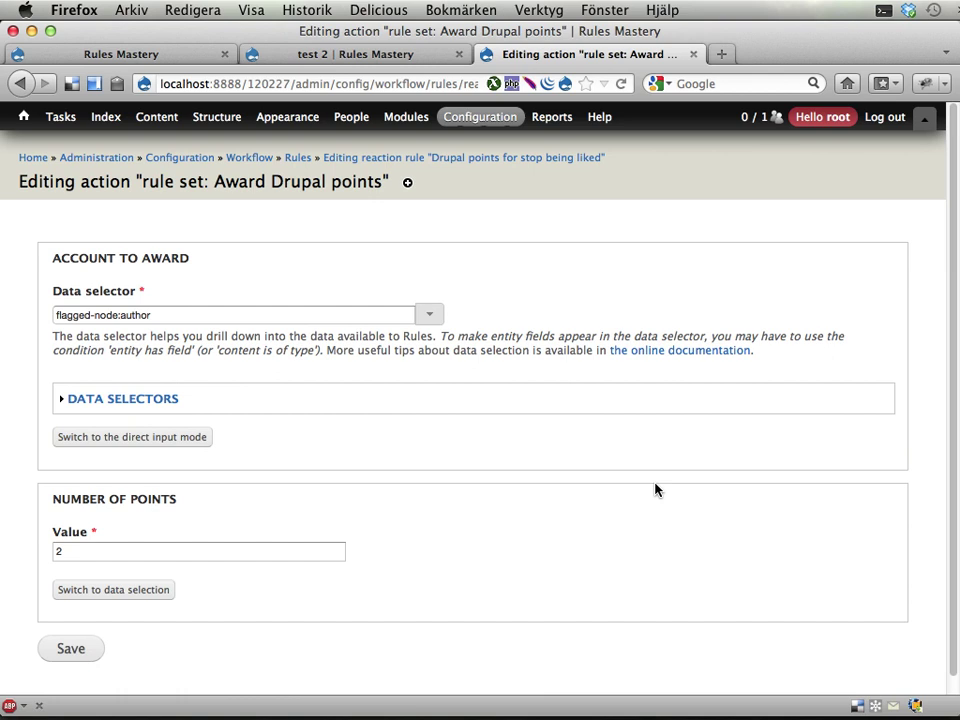
pyautogui.click(246, 555)
pyautogui.press('Left')
pyautogui.write('-')
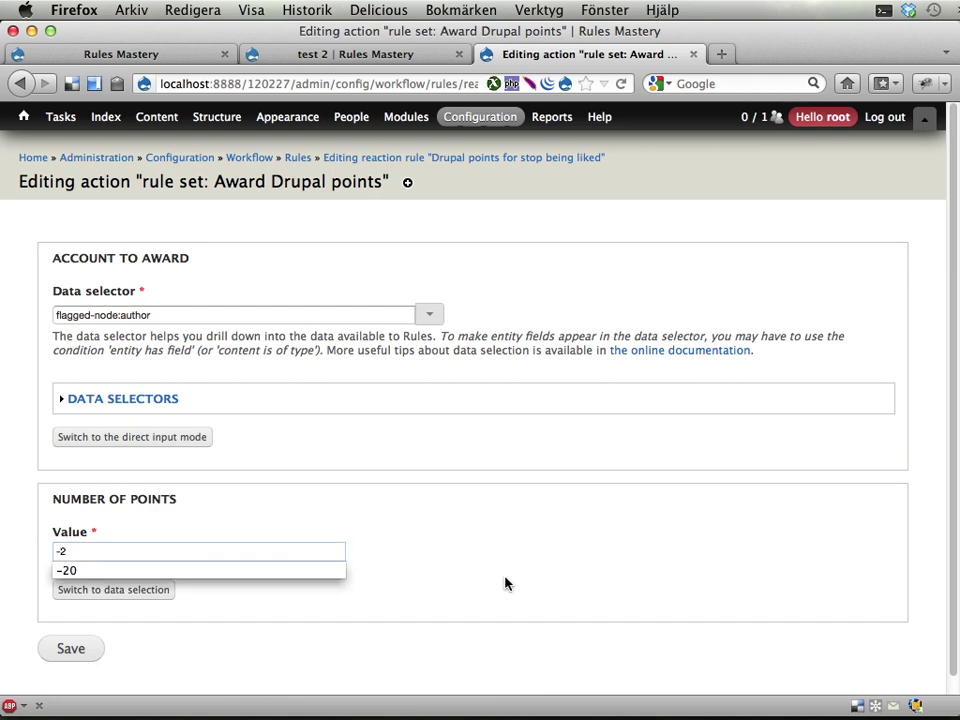
pyautogui.click(505, 583)
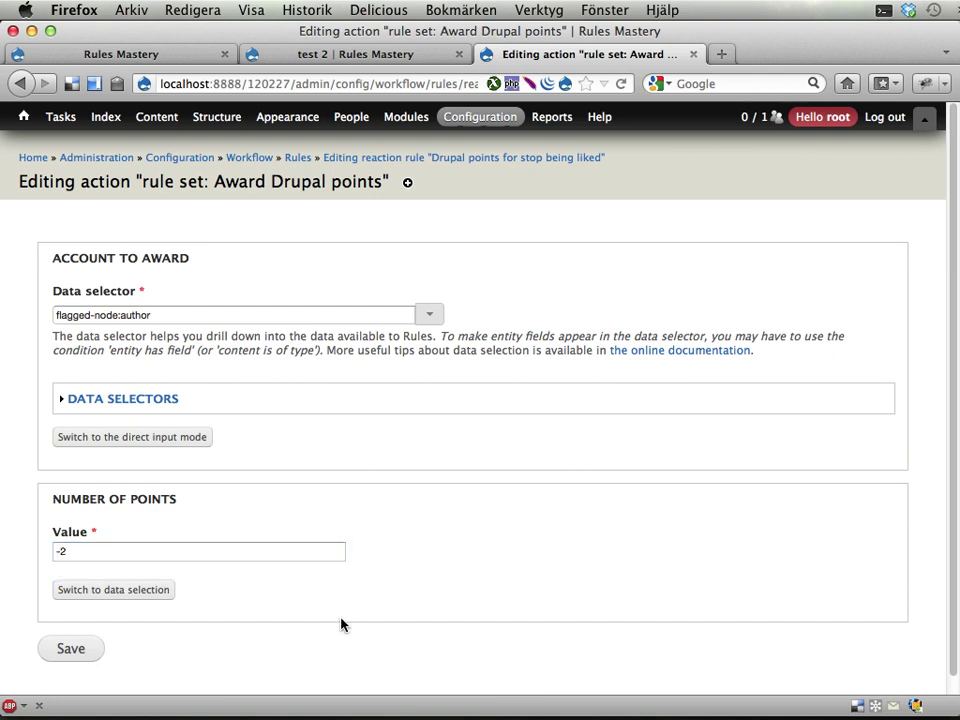
pyautogui.click(84, 650)
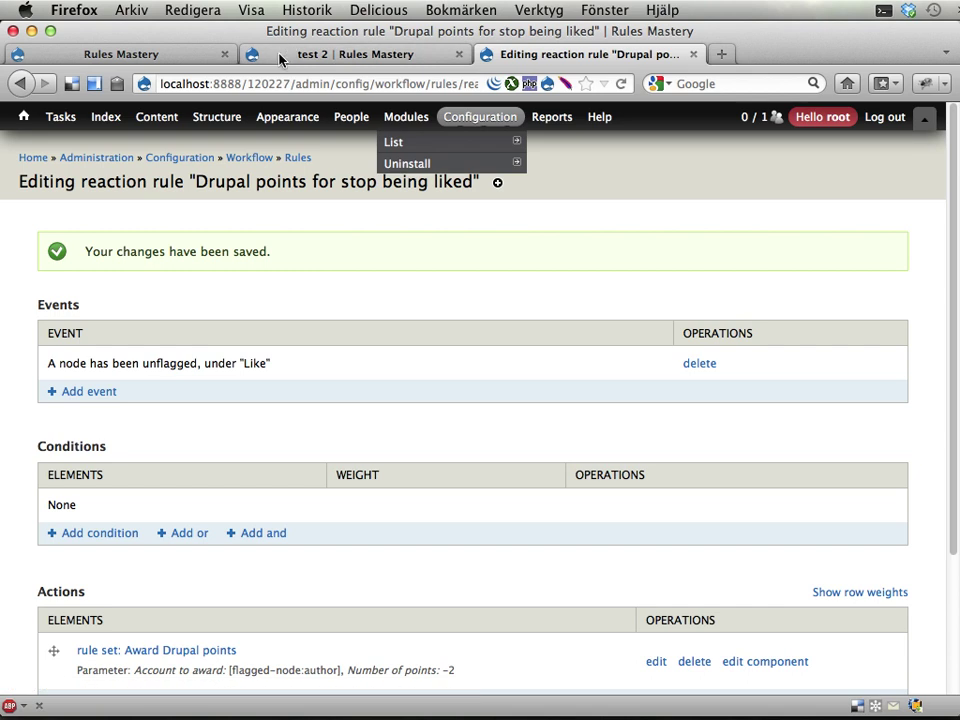
# Step: Reload the site home page and user profile to confirm the author has 21 points
pyautogui.click(280, 56)
pyautogui.click(142, 56)
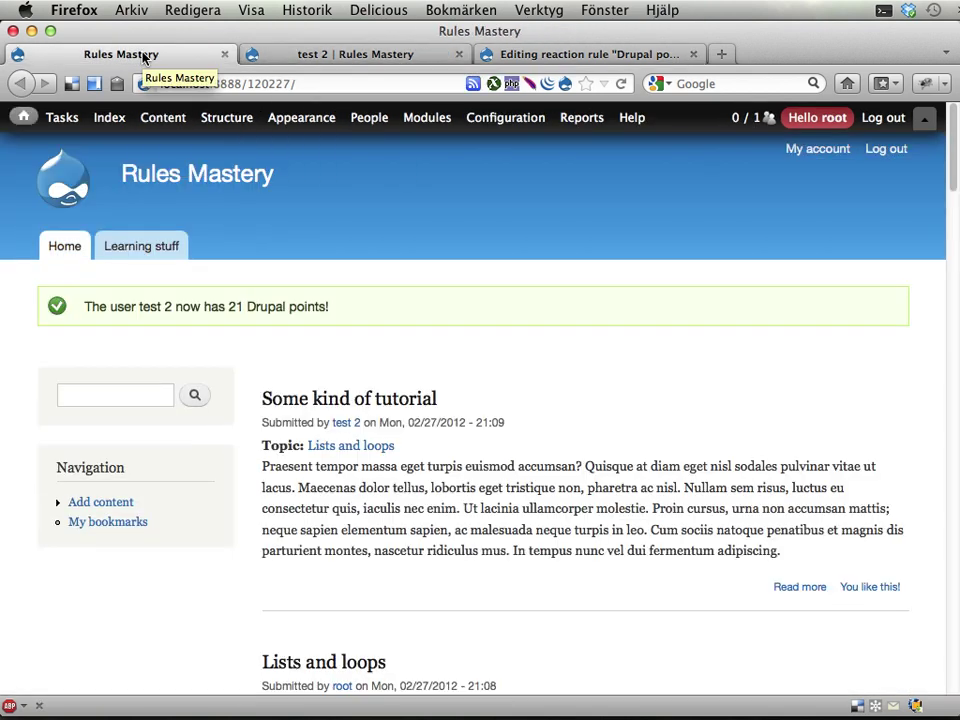
pyautogui.press('super+r')
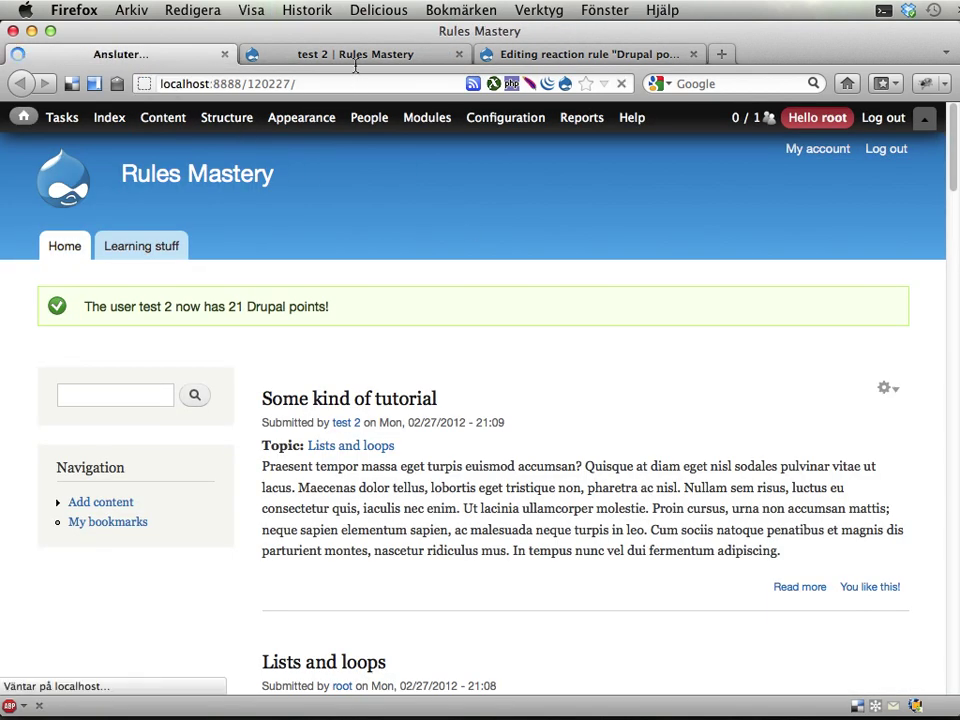
pyautogui.click(355, 55)
pyautogui.press('super+r')
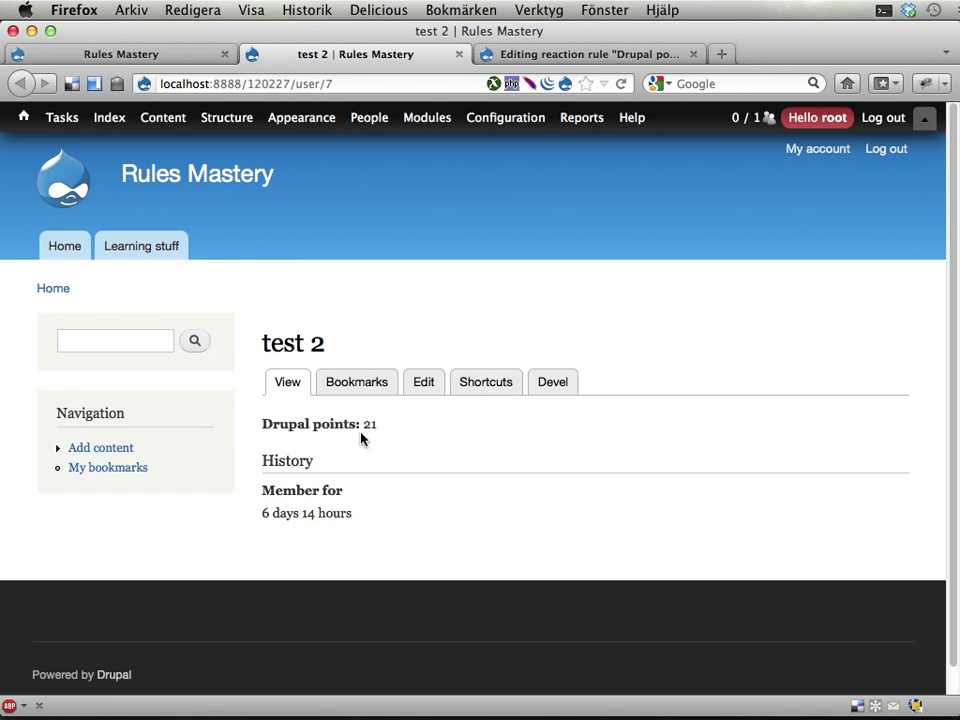
pyautogui.hotkey('ctrl', 'shift', 'Tab')
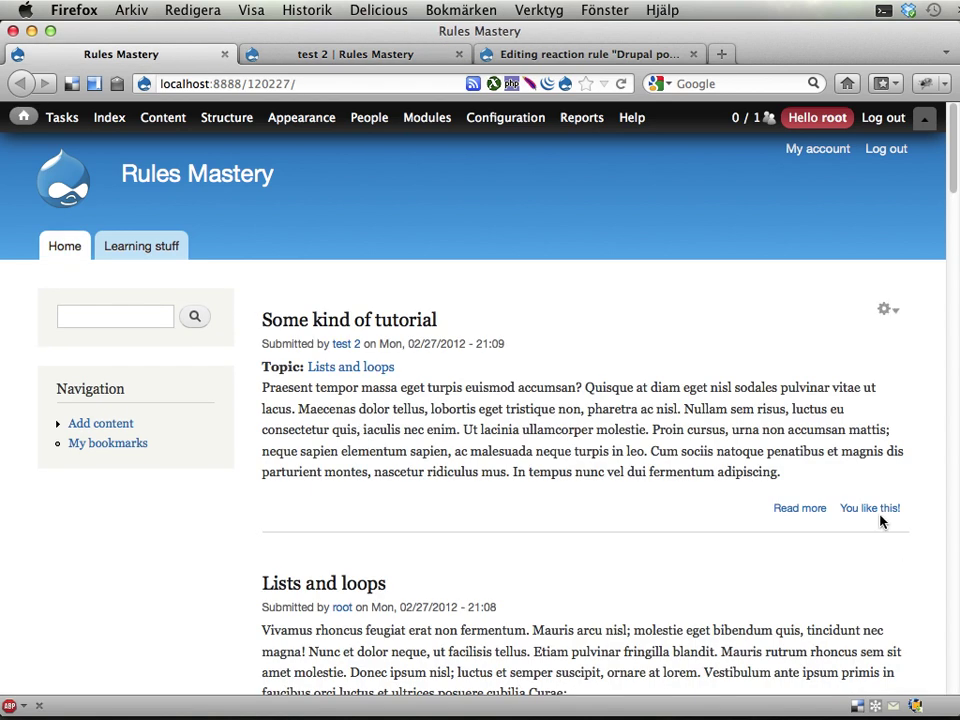
# Step: Unlike the 'Some kind of tutorial' post and verify the profile total drops to 19 points
pyautogui.click(870, 509)
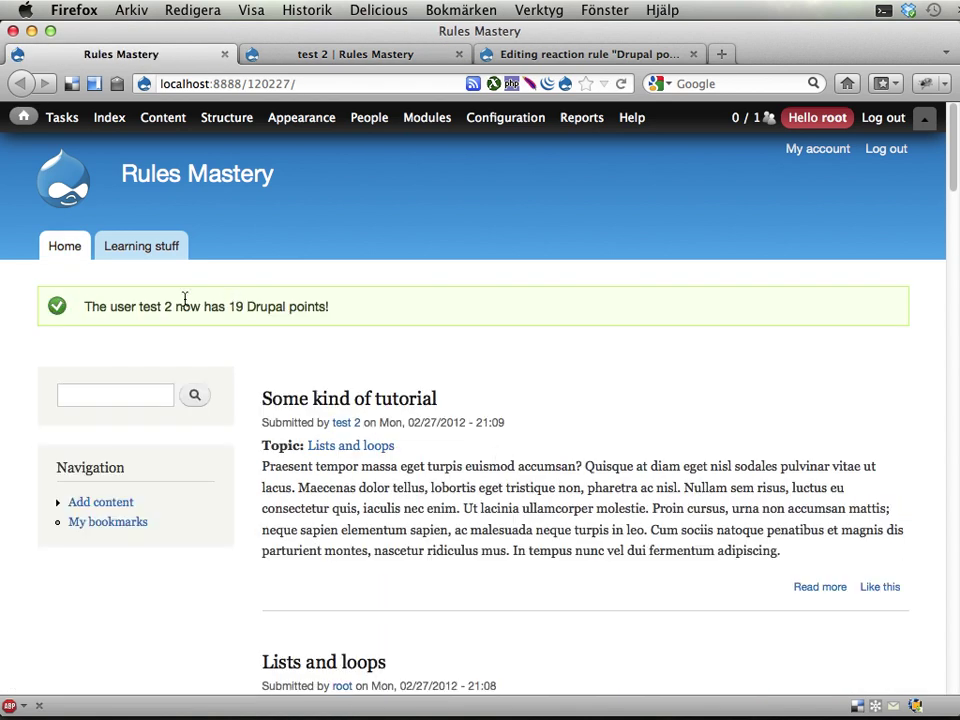
pyautogui.moveTo(236, 306); pyautogui.dragTo(330, 306)
pyautogui.click(388, 312)
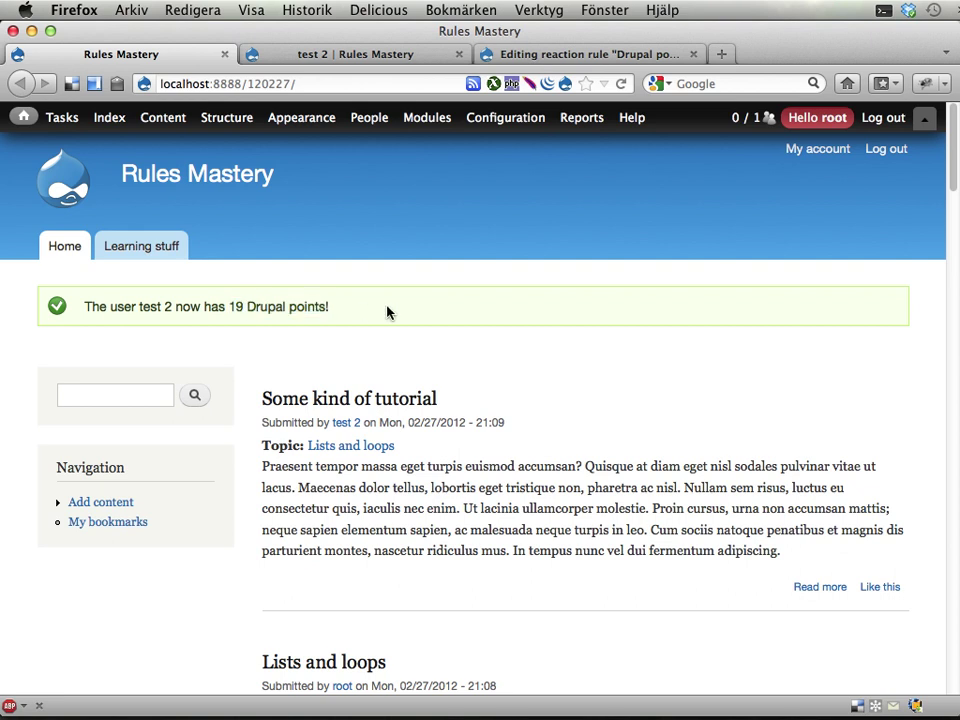